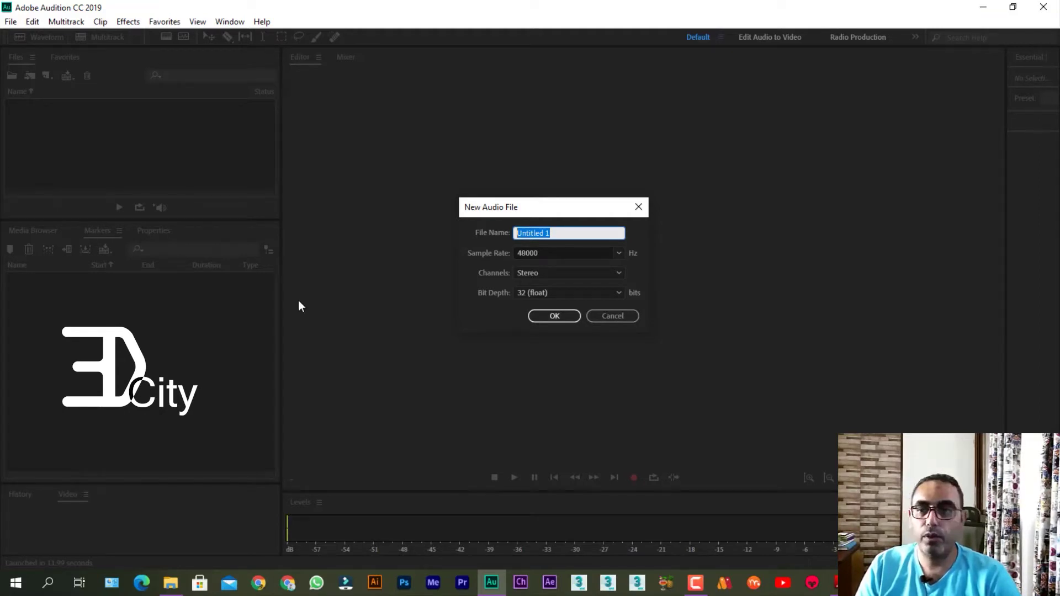
Name the new audio file "جحا وثروة من الذهب" and create it as 48000 Hz stereo, 32-bit float.
{"action": "type", "text": "جحا"}
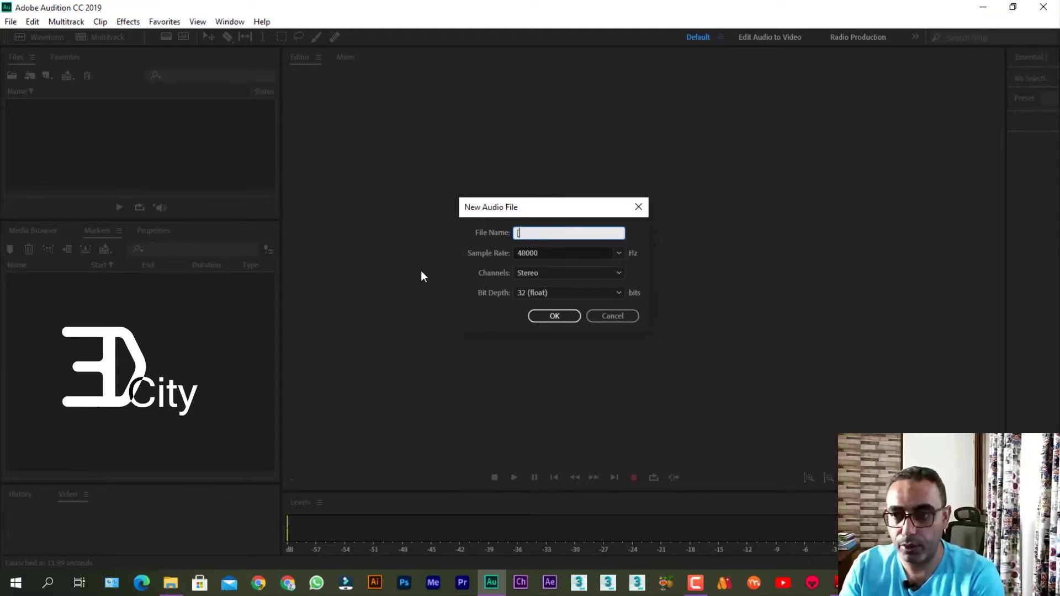
{"action": "type", "text": " وثروة من الذهب"}
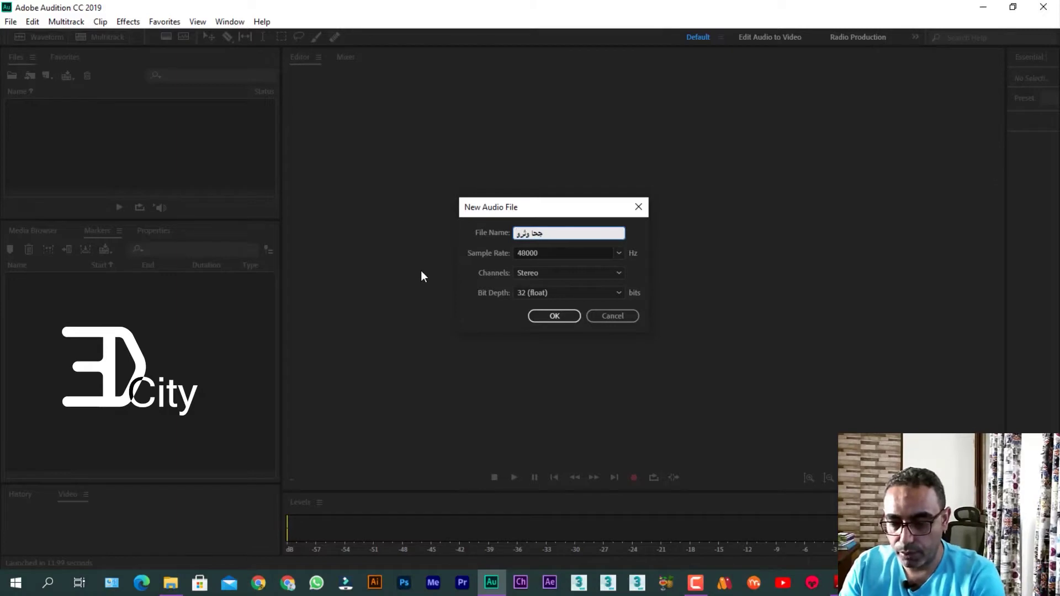
{"action": "left_click", "coordinate": [563, 318]}
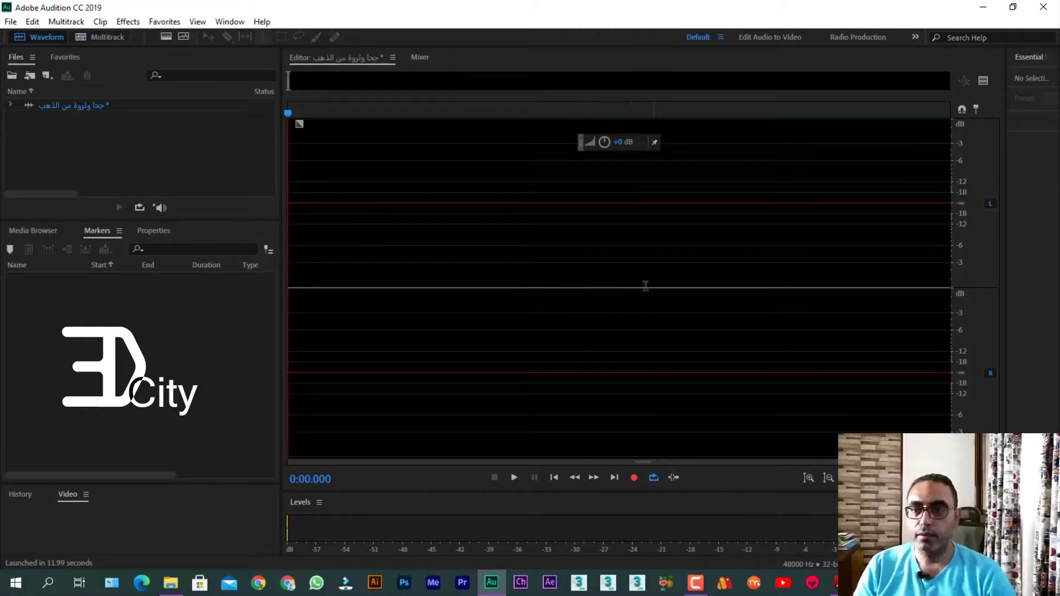
Record about 20 seconds of narration into the new file and play the take back.
{"action": "left_click", "coordinate": [635, 479]}
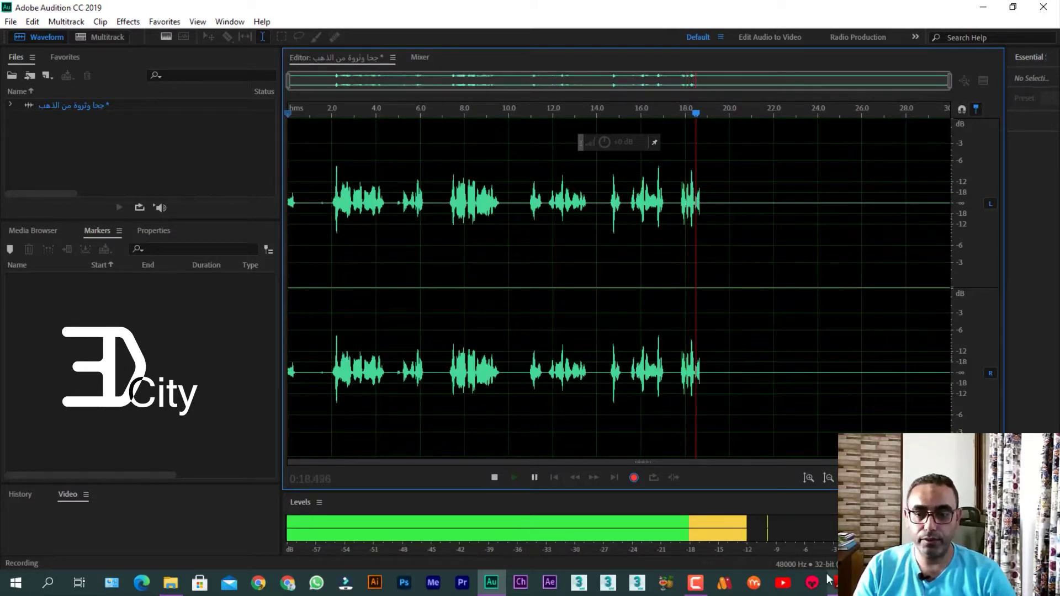
{"action": "left_click", "coordinate": [495, 478]}
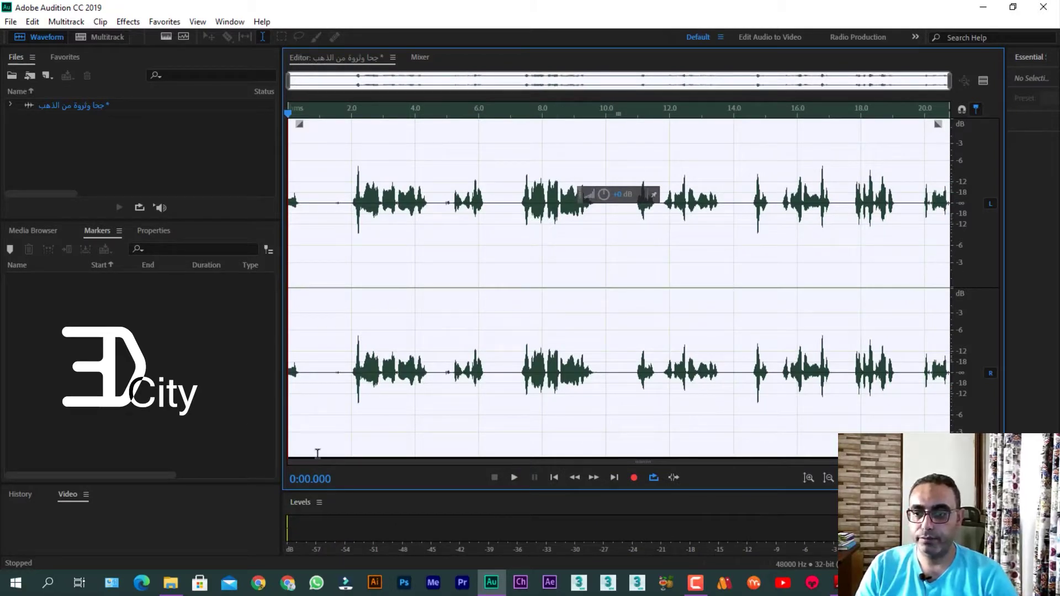
{"action": "left_click", "coordinate": [515, 474]}
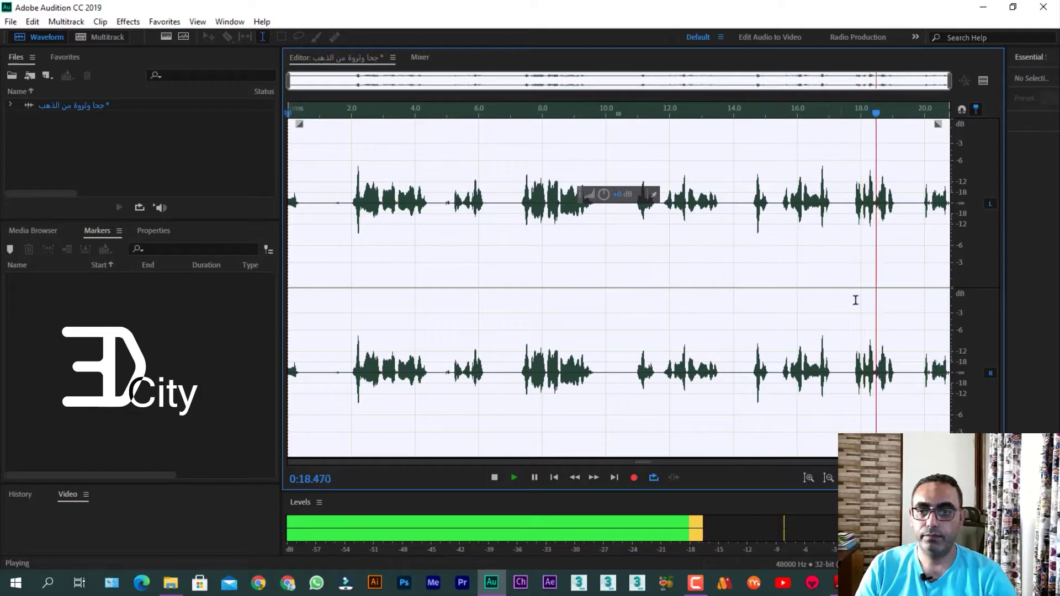
{"action": "left_click", "coordinate": [495, 480]}
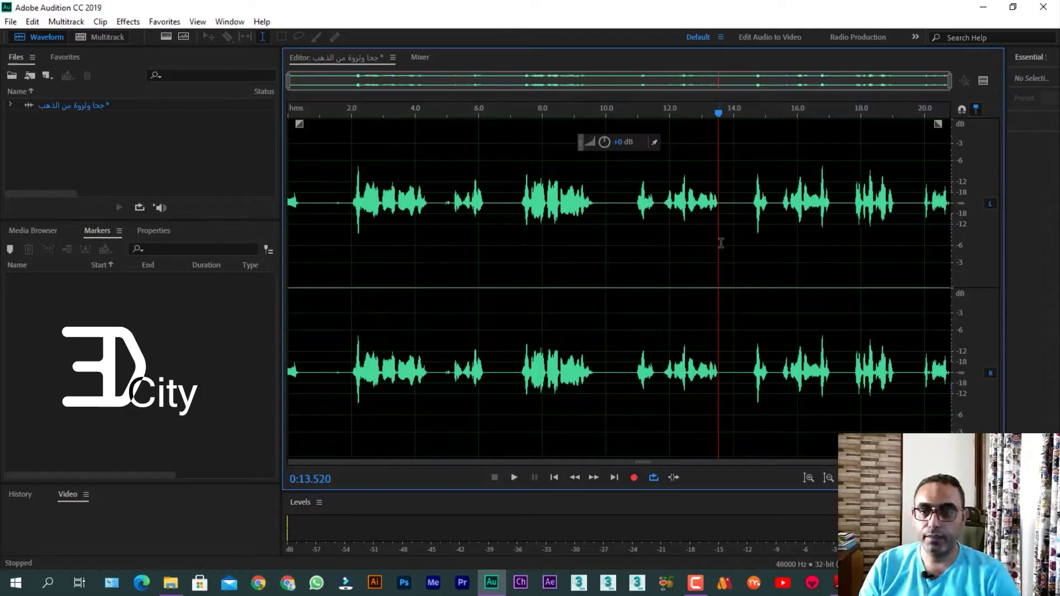
Play the recording from about 14 seconds to find the usable phrase, and select the range from about 14.3 to 17.3 seconds.
{"action": "left_click", "coordinate": [732, 246]}
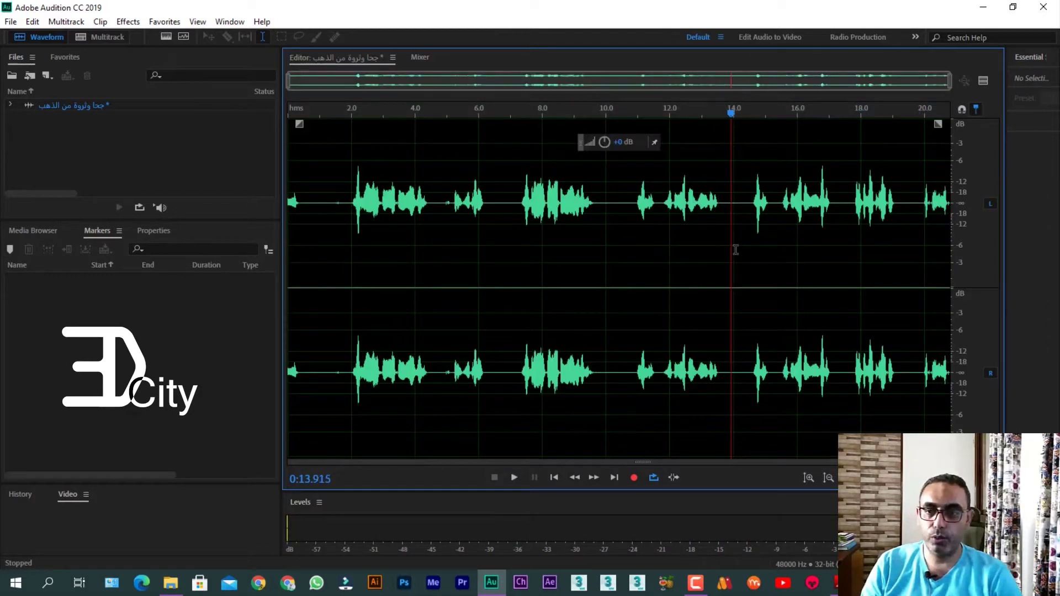
{"action": "left_click", "coordinate": [740, 267]}
{"action": "key", "text": "space"}
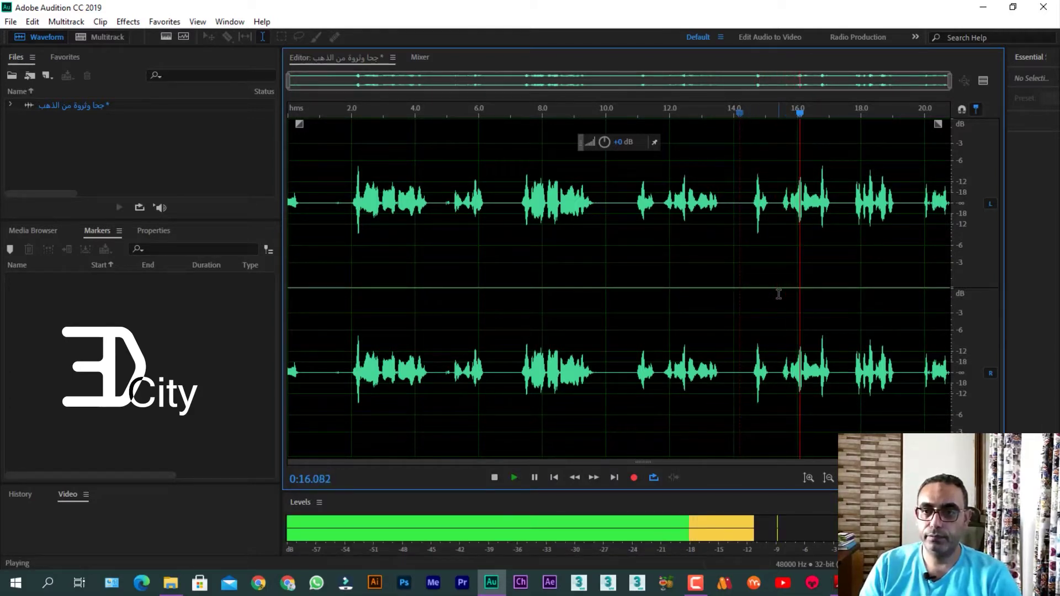
{"action": "key", "text": "space"}
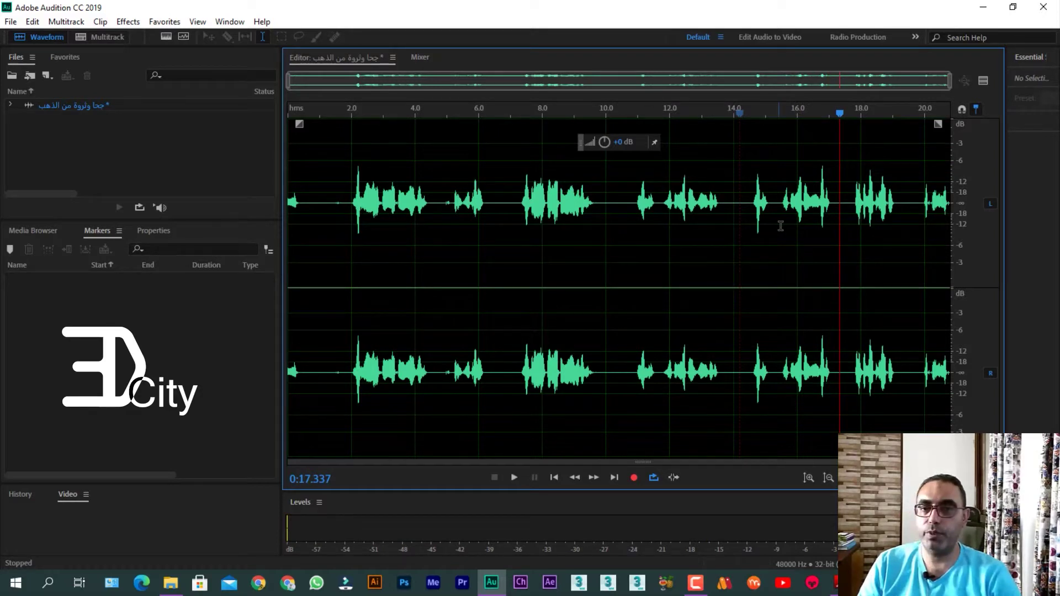
{"action": "left_click_drag", "start_coordinate": [741, 274], "coordinate": [840, 271]}
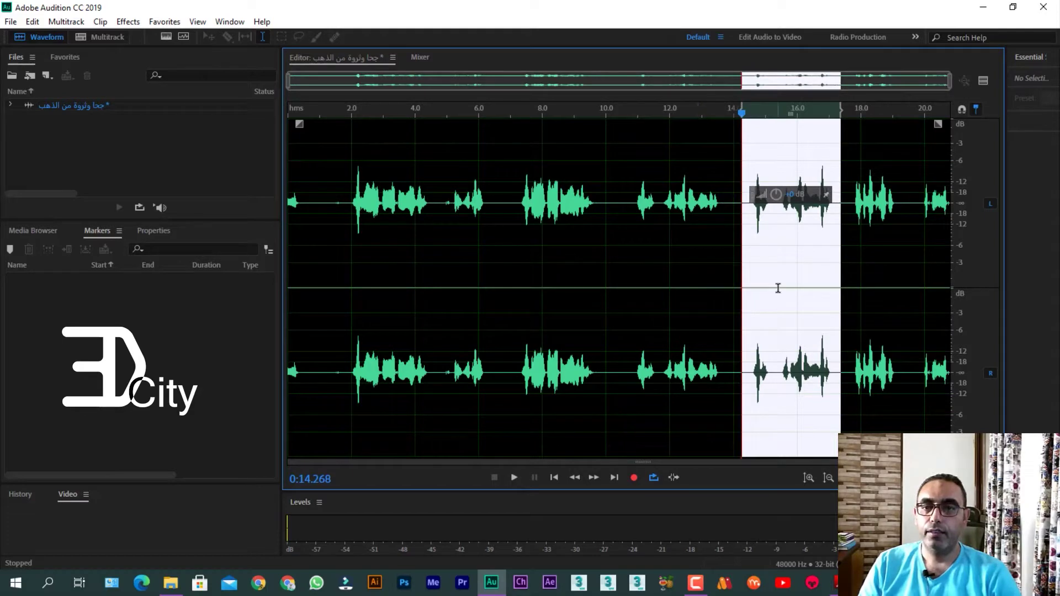
Start saving the selected range, browse for its location, and look through the story PDF in Adobe Reader before returning to the save dialog.
{"action": "left_click", "coordinate": [10, 22]}
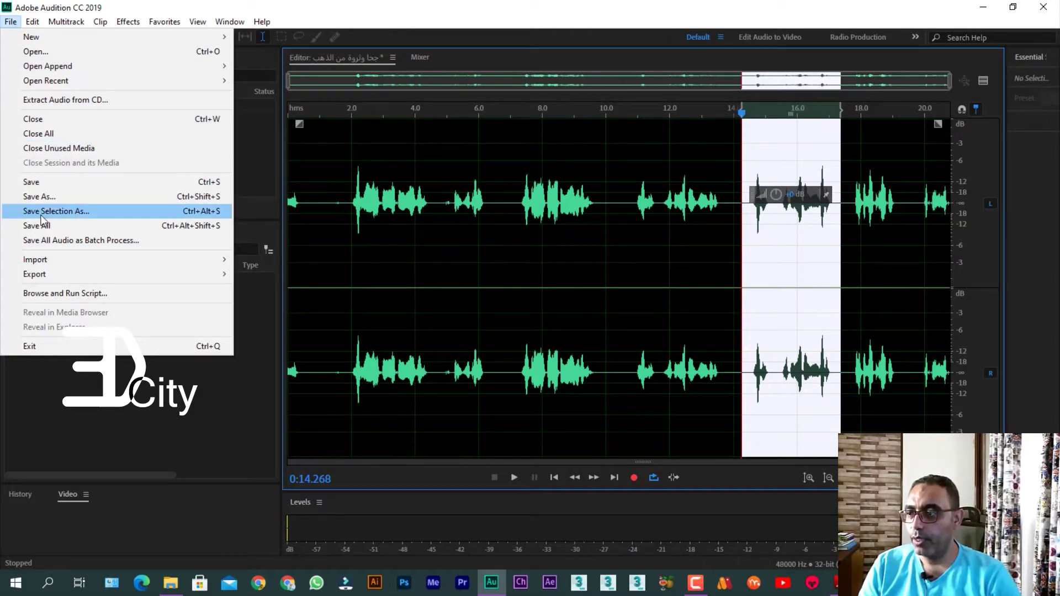
{"action": "left_click", "coordinate": [98, 214]}
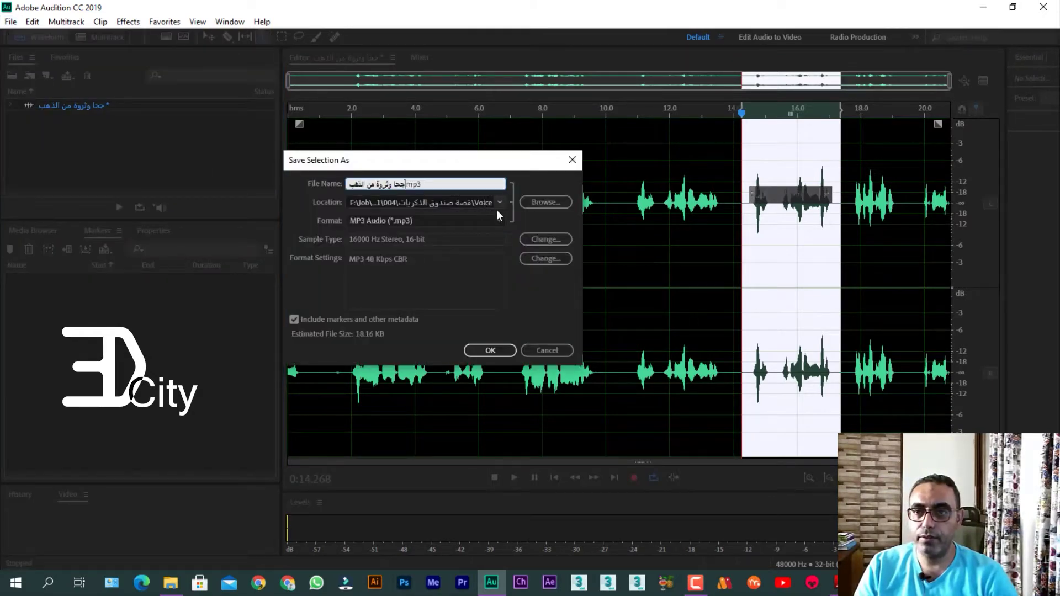
{"action": "left_click", "coordinate": [541, 203]}
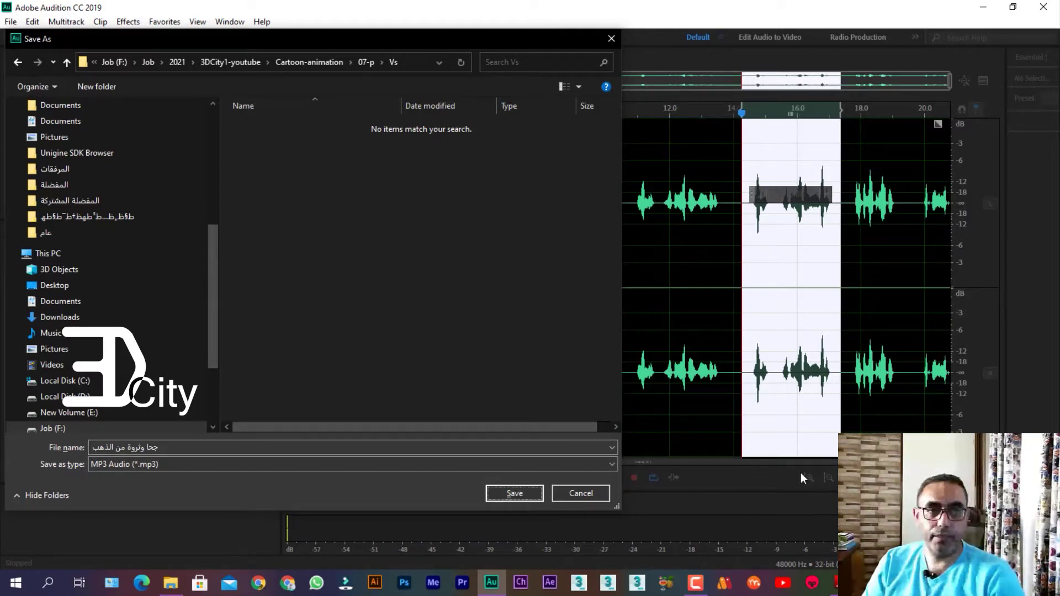
{"action": "key", "text": "alt+Tab"}
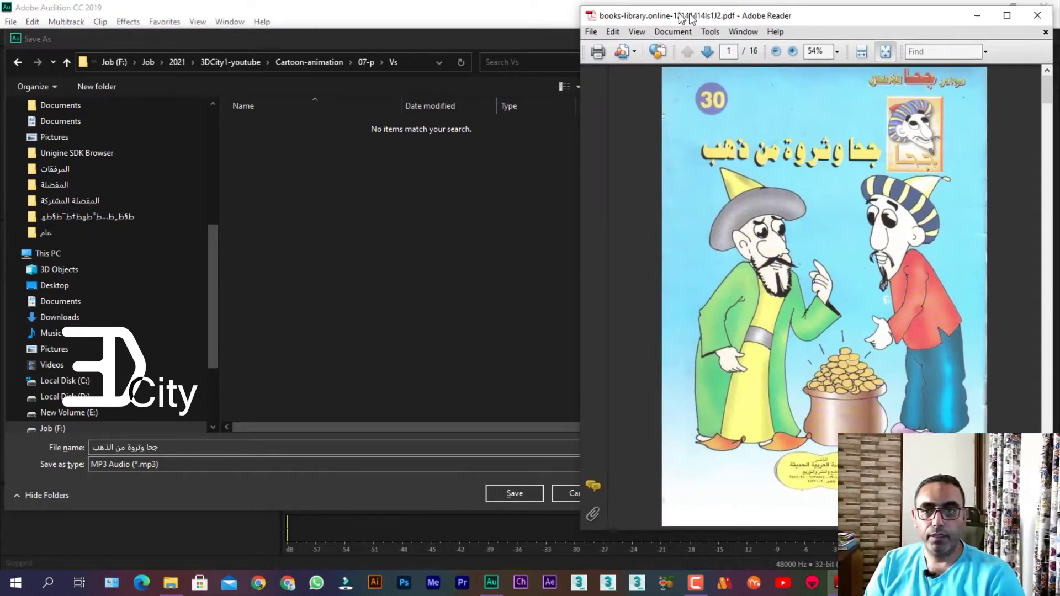
{"action": "scroll", "coordinate": [696, 246], "scroll_direction": "down", "scroll_amount": 10}
{"action": "scroll", "coordinate": [712, 210], "scroll_direction": "up", "scroll_amount": 10}
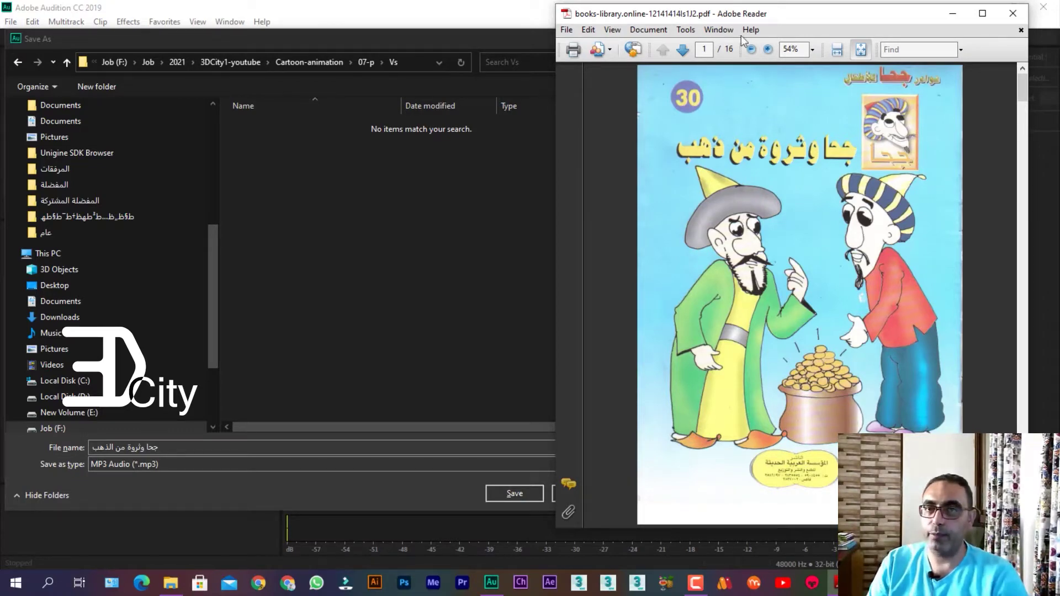
{"action": "key", "text": "alt+Tab"}
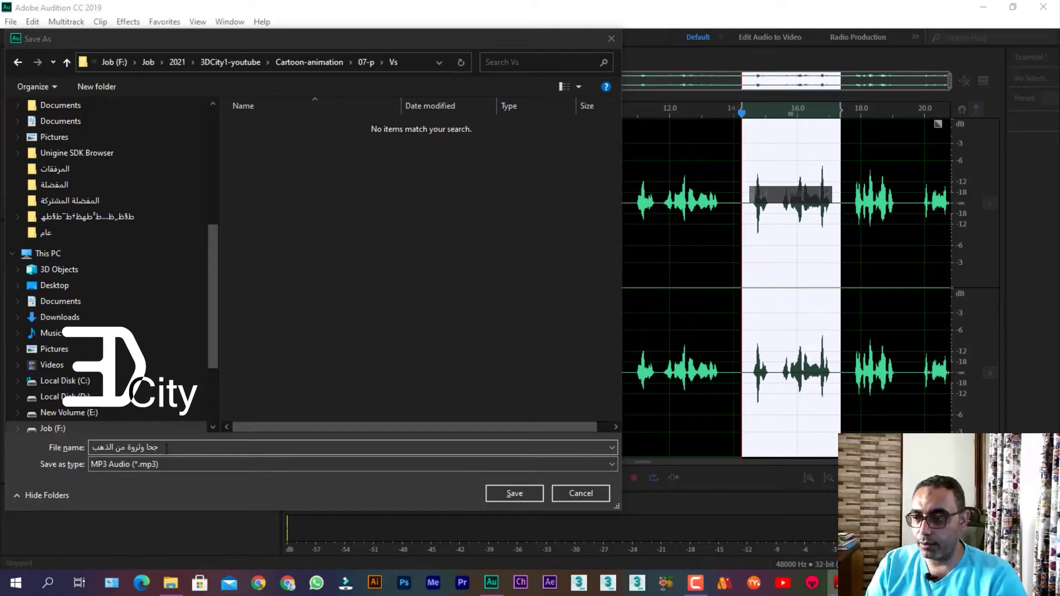
Try to save the selected range as the MP3 file "001-جحا وثروة من الذهب" in the 07-p\Vs folder.
{"action": "key", "text": "BackSpace"}
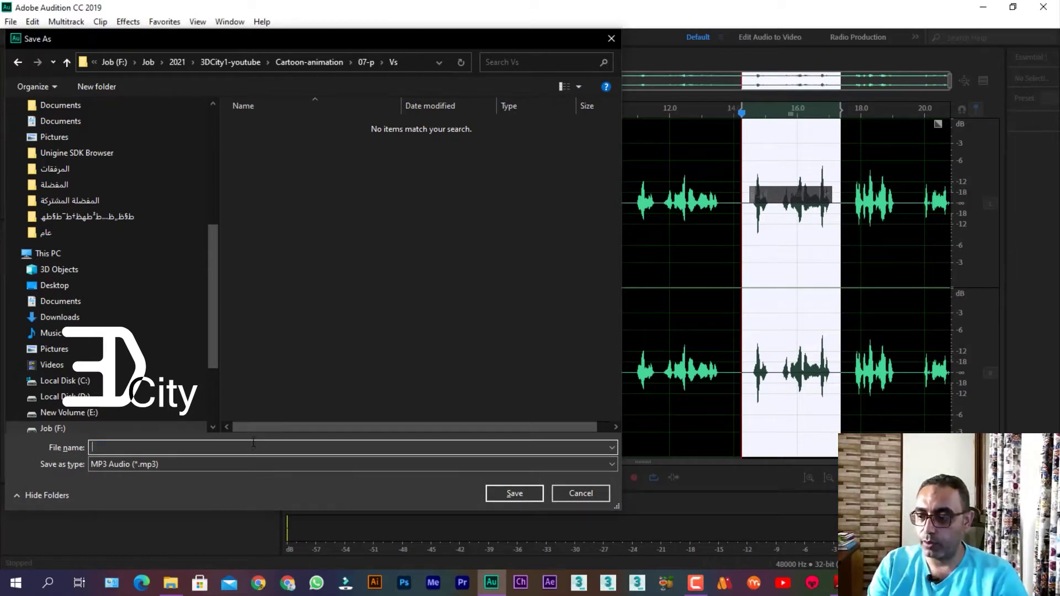
{"action": "type", "text": "001-"}
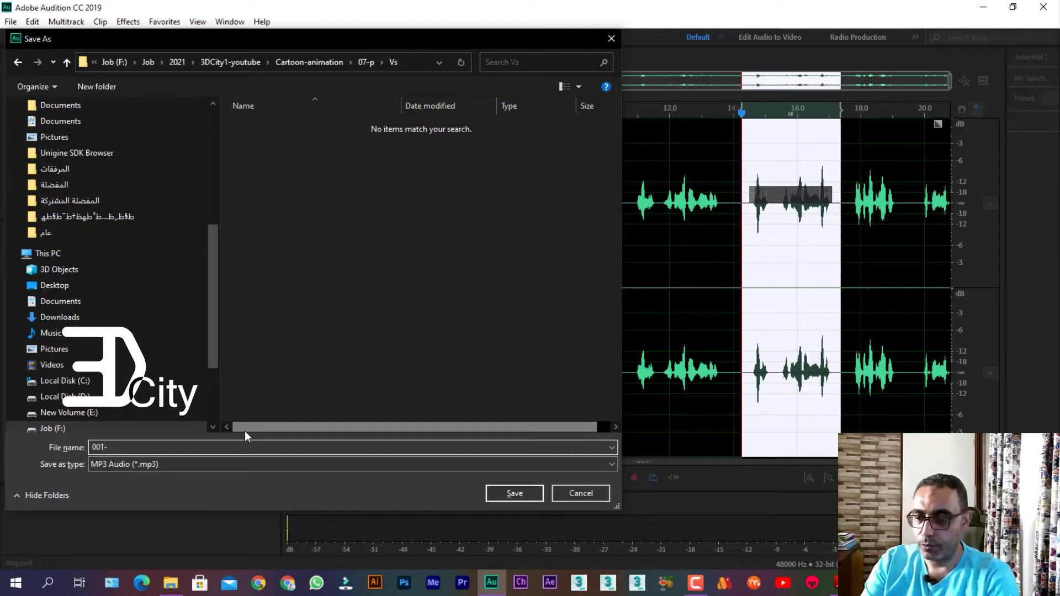
{"action": "type", "text": "حجا وثروة من الذهب"}
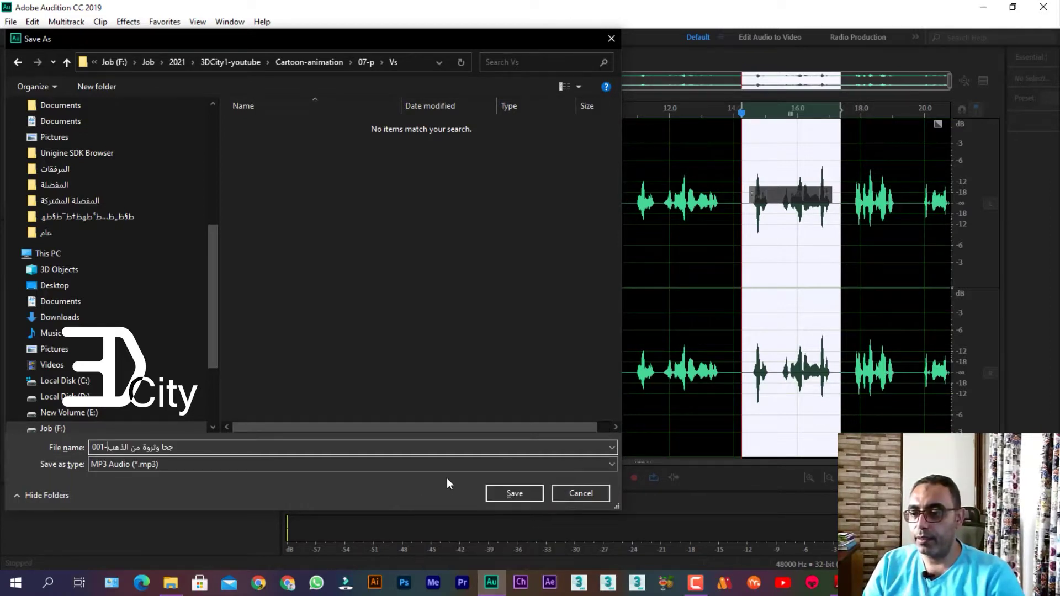
{"action": "left_click", "coordinate": [498, 494]}
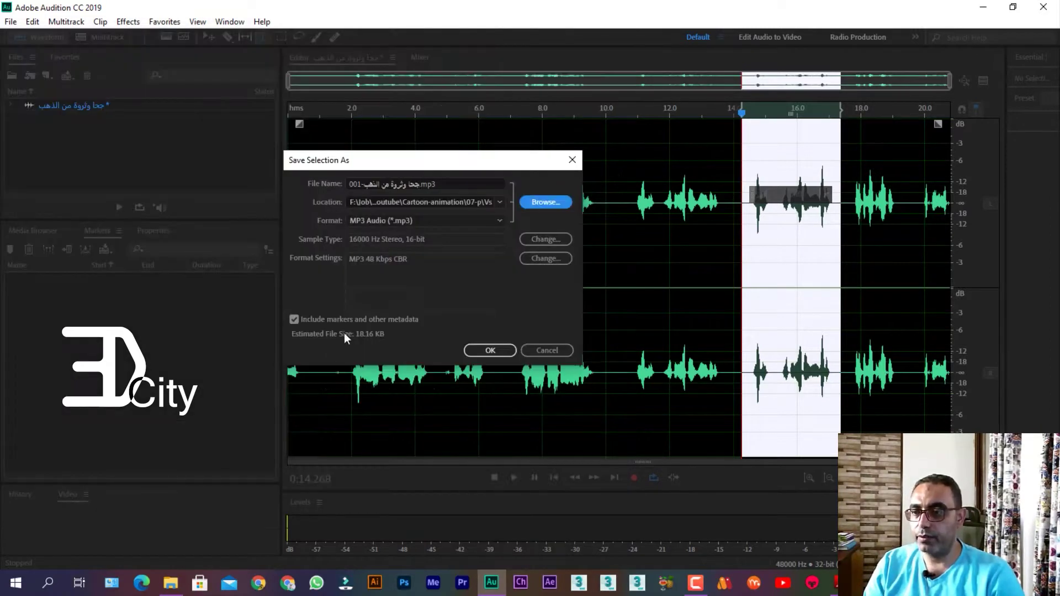
{"action": "left_click", "coordinate": [489, 351]}
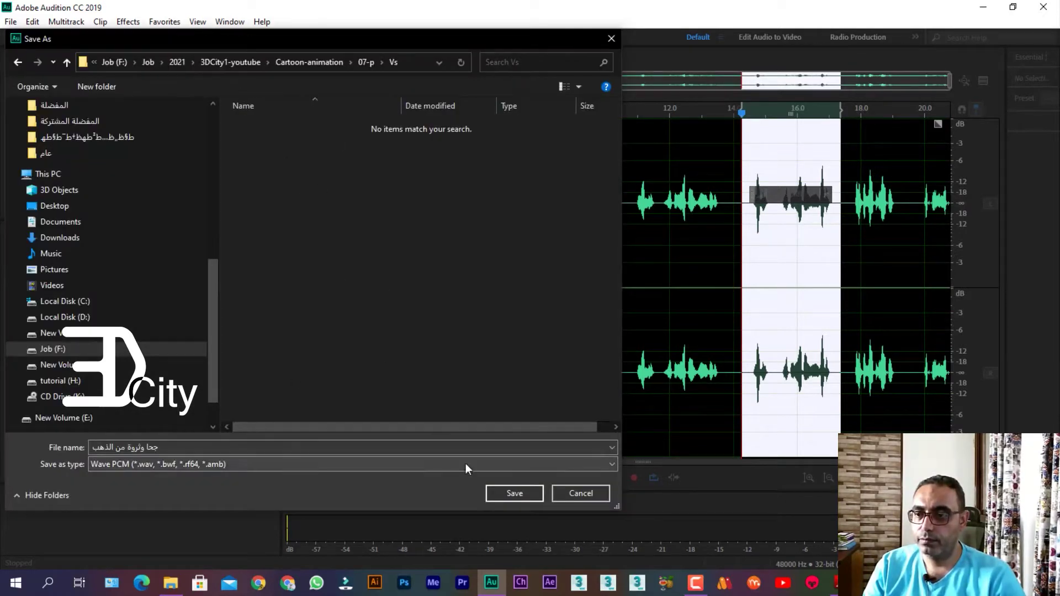
Save the whole recording in the 07-p\Vs folder as "001-جحا وثروة من الذهب" in MP3 Audio format.
{"action": "left_click", "coordinate": [439, 447]}
{"action": "type", "text": "0"}
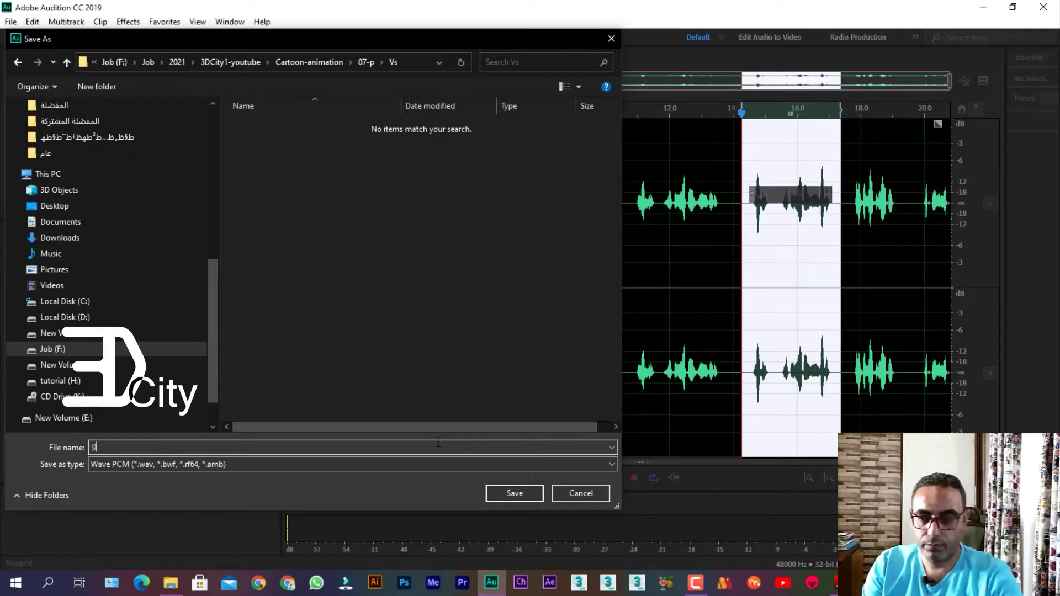
{"action": "type", "text": "01-"}
{"action": "type", "text": "حجا وثروة من الذهب"}
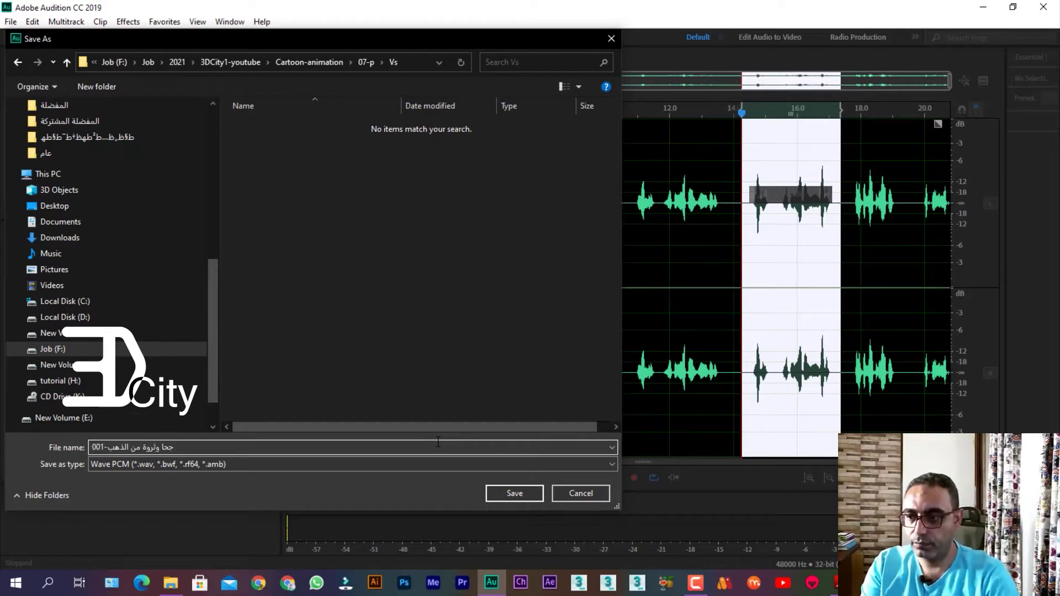
{"action": "key", "text": "Return"}
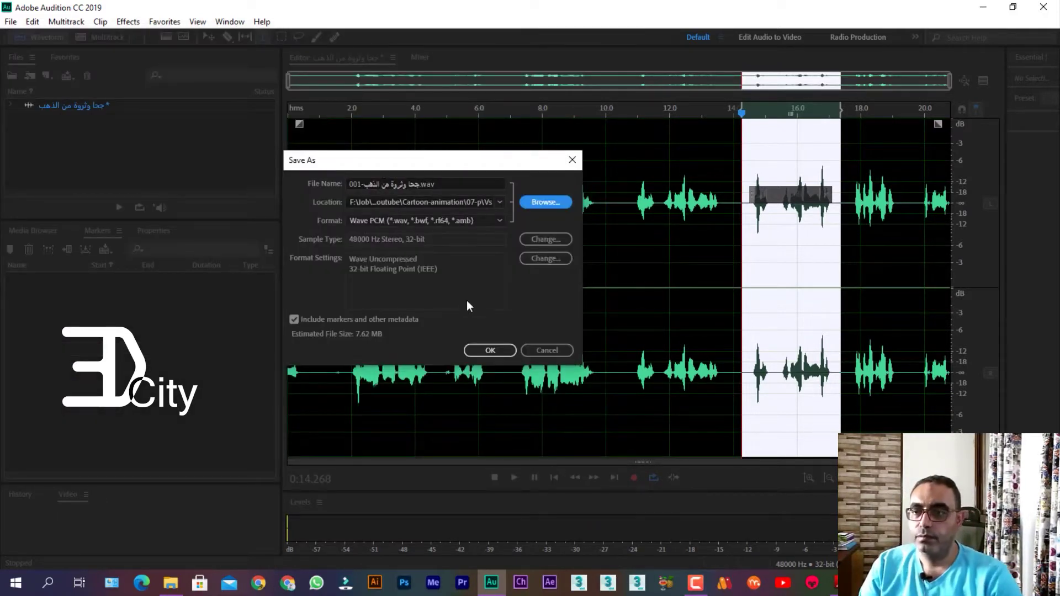
{"action": "left_click", "coordinate": [500, 220]}
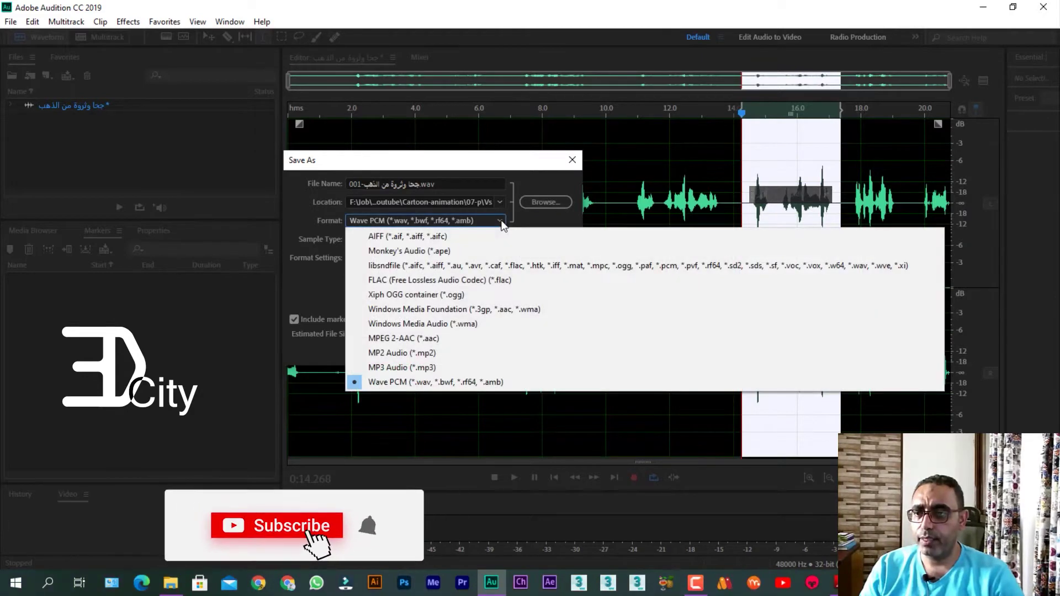
{"action": "left_click", "coordinate": [388, 368]}
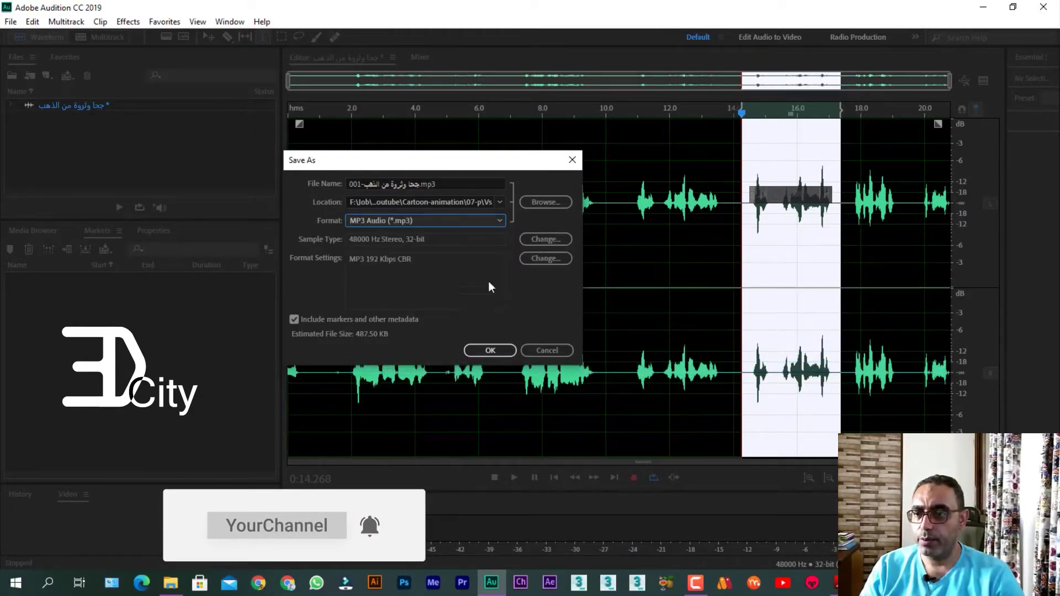
{"action": "left_click", "coordinate": [499, 350]}
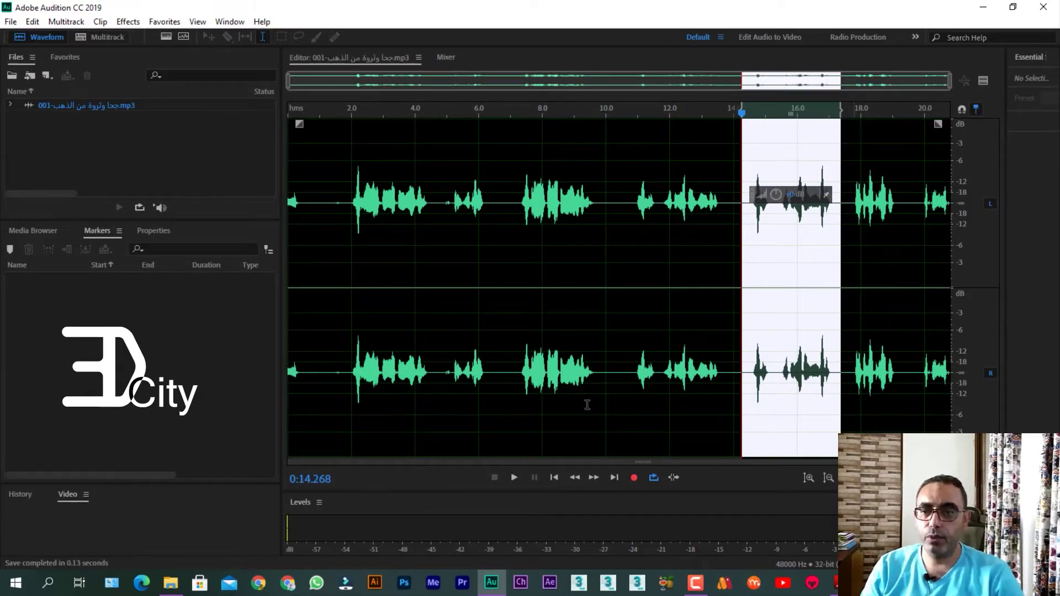
Switch to File Explorer and check the saved recording in 3DCity1-youtube\Cartoon-animation\07-p\Vs.
{"action": "mouse_move", "coordinate": [170, 582]}
{"action": "left_click", "coordinate": [171, 492]}
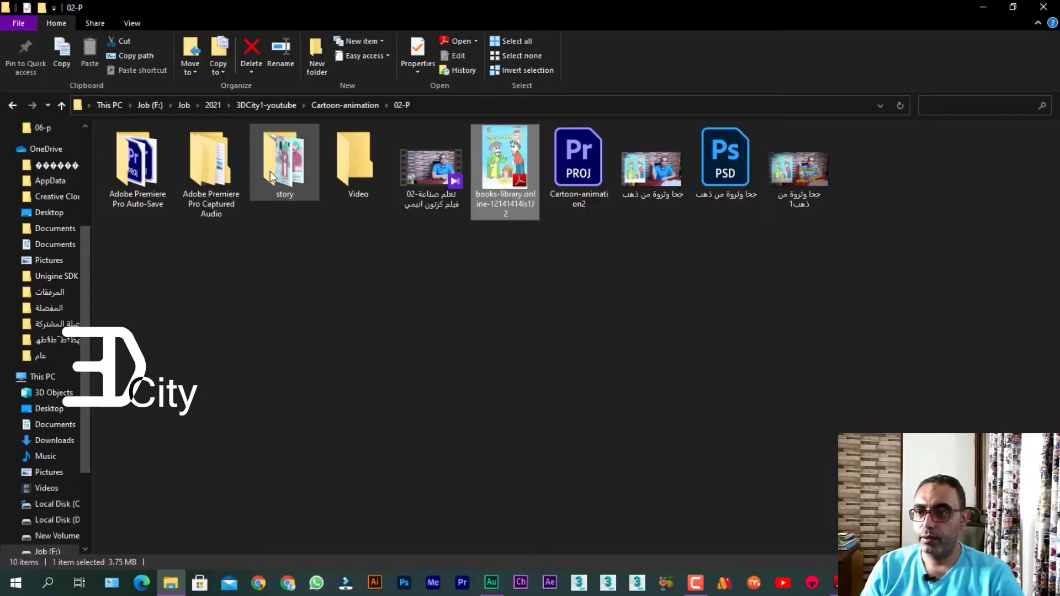
{"action": "left_click", "coordinate": [284, 105]}
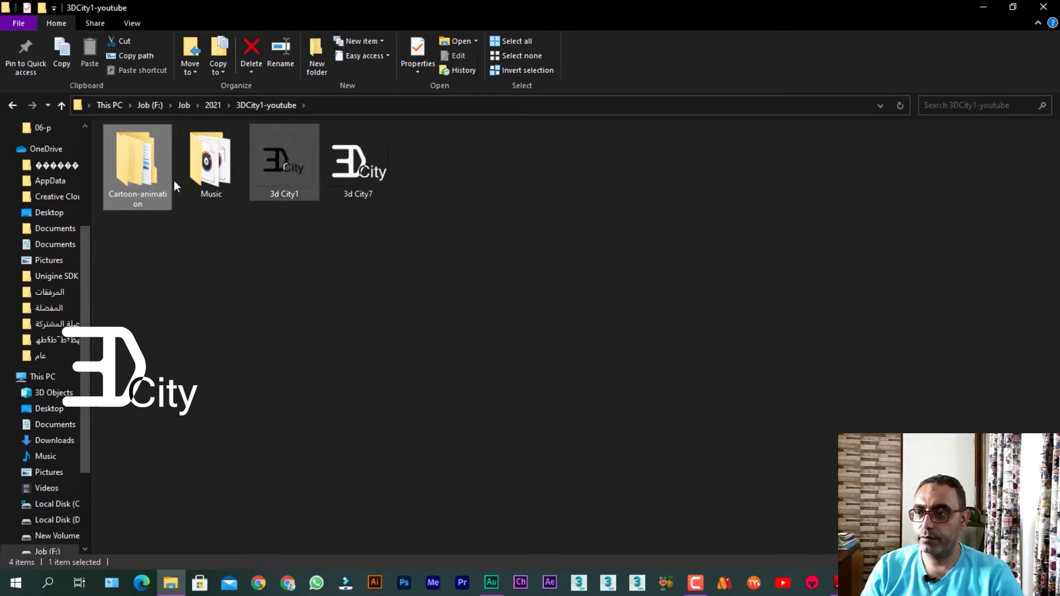
{"action": "double_click", "coordinate": [129, 181]}
{"action": "double_click", "coordinate": [131, 234]}
{"action": "double_click", "coordinate": [123, 148]}
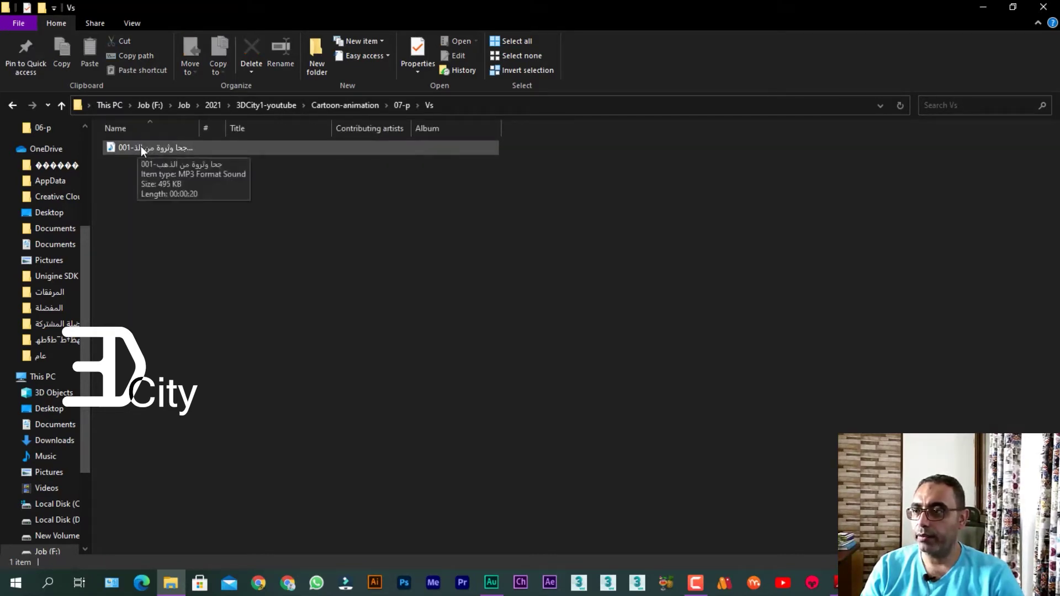
Switch back to Adobe Audition and create a new audio file named "شاع في المدينة" at 48000 Hz, Stereo, 32 (float).
{"action": "left_click", "coordinate": [493, 580]}
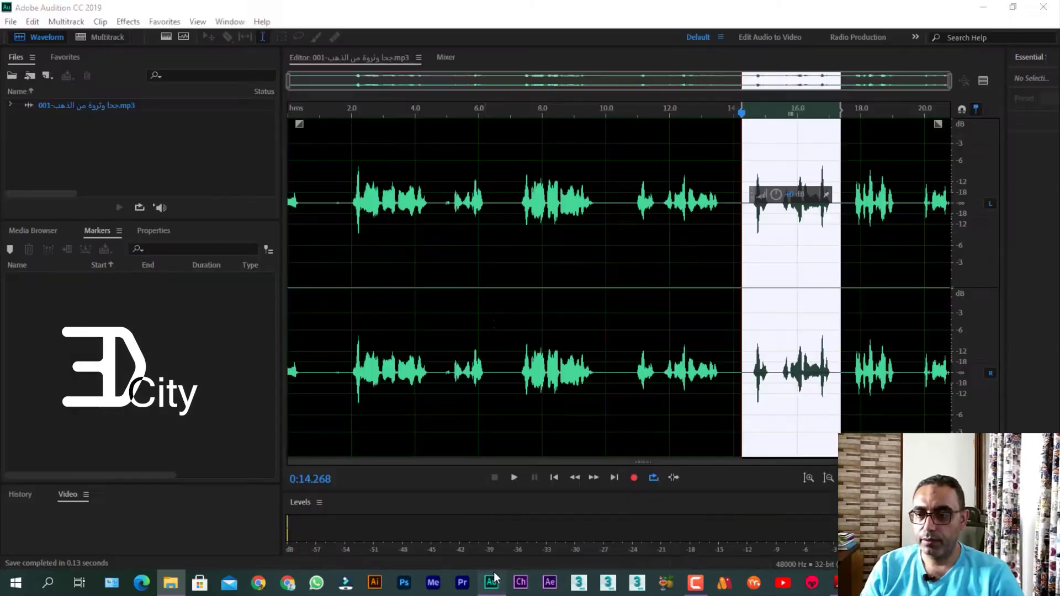
{"action": "left_click", "coordinate": [30, 146]}
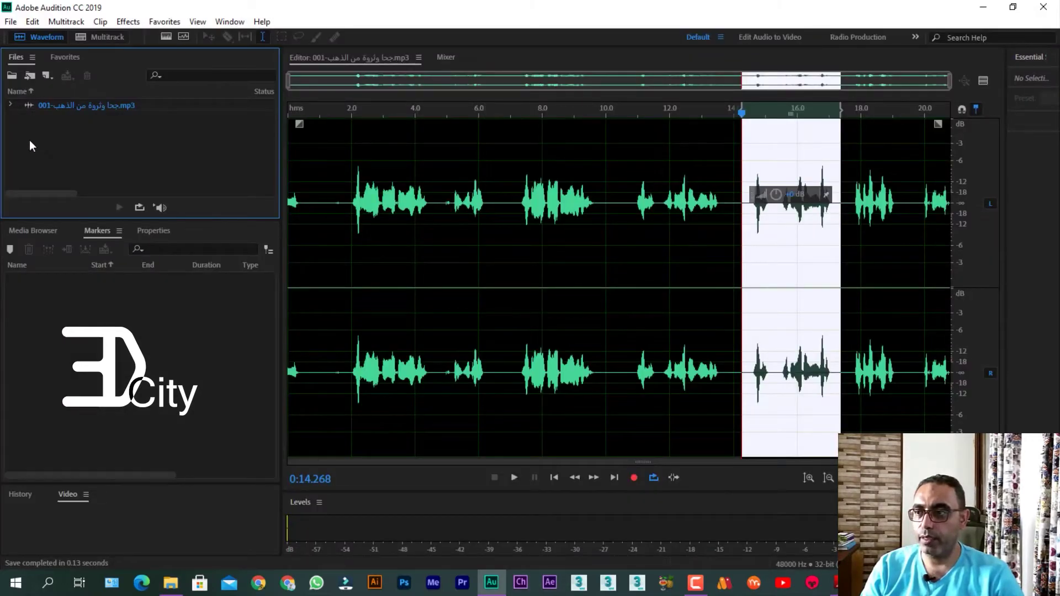
{"action": "left_click", "coordinate": [46, 76]}
{"action": "left_click", "coordinate": [83, 105]}
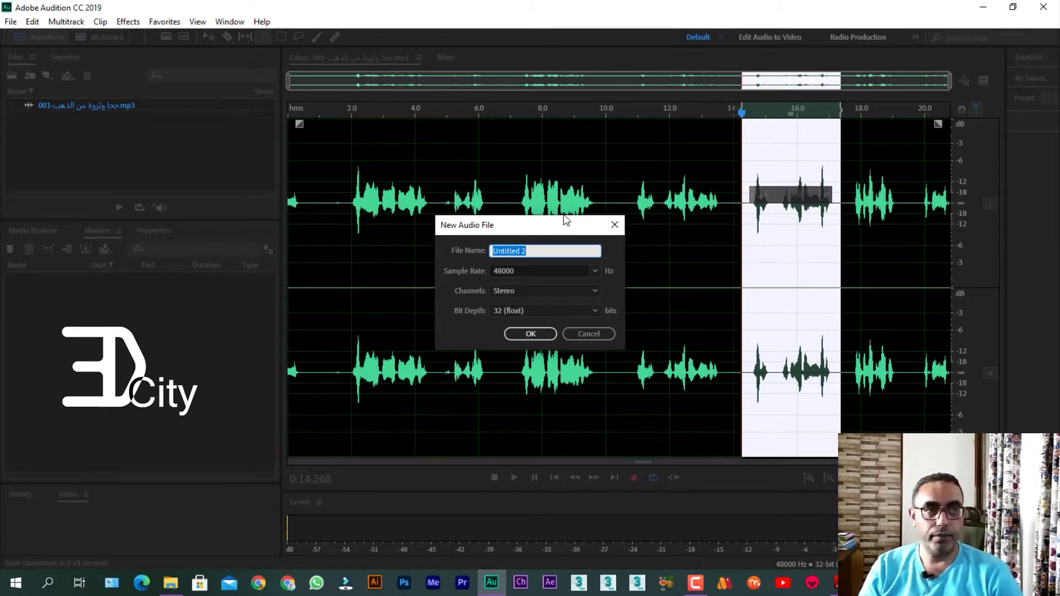
{"action": "type", "text": "a"}
{"action": "key", "text": "BackSpace"}
{"action": "type", "text": "جحا في ال"}
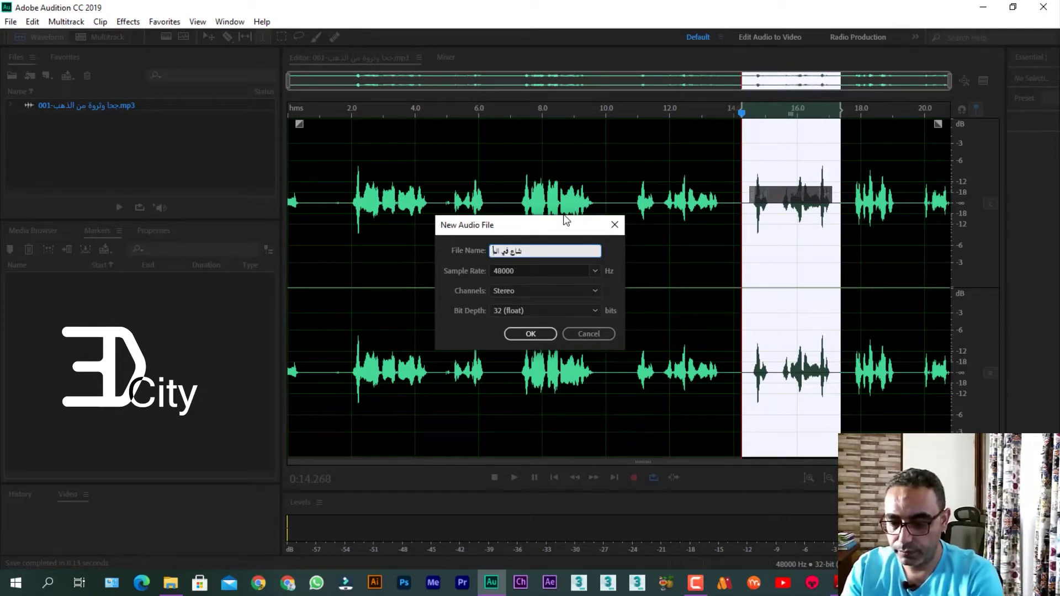
{"action": "type", "text": "مدينة"}
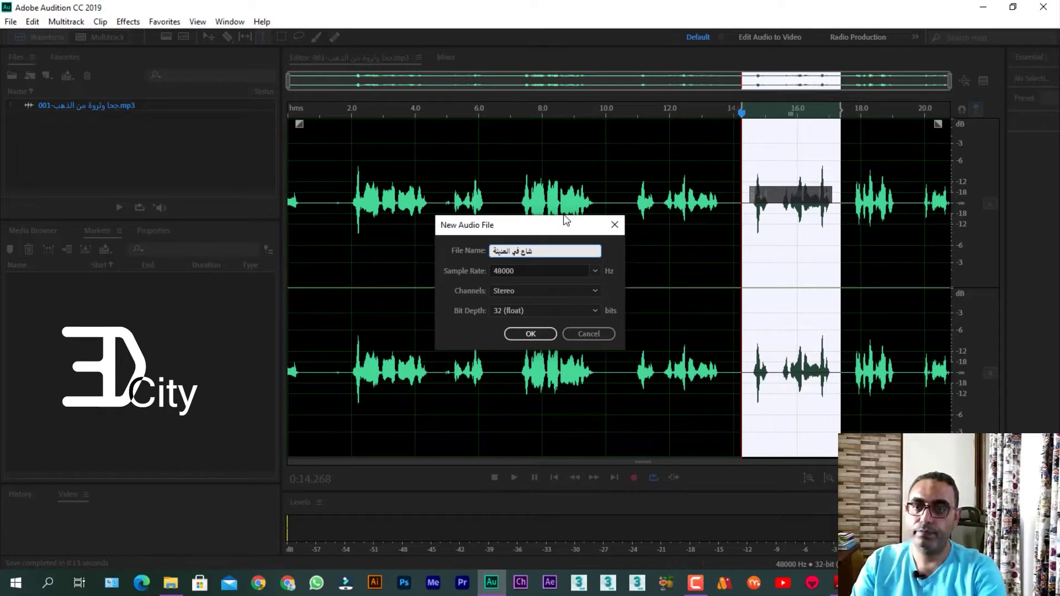
{"action": "key", "text": "Return"}
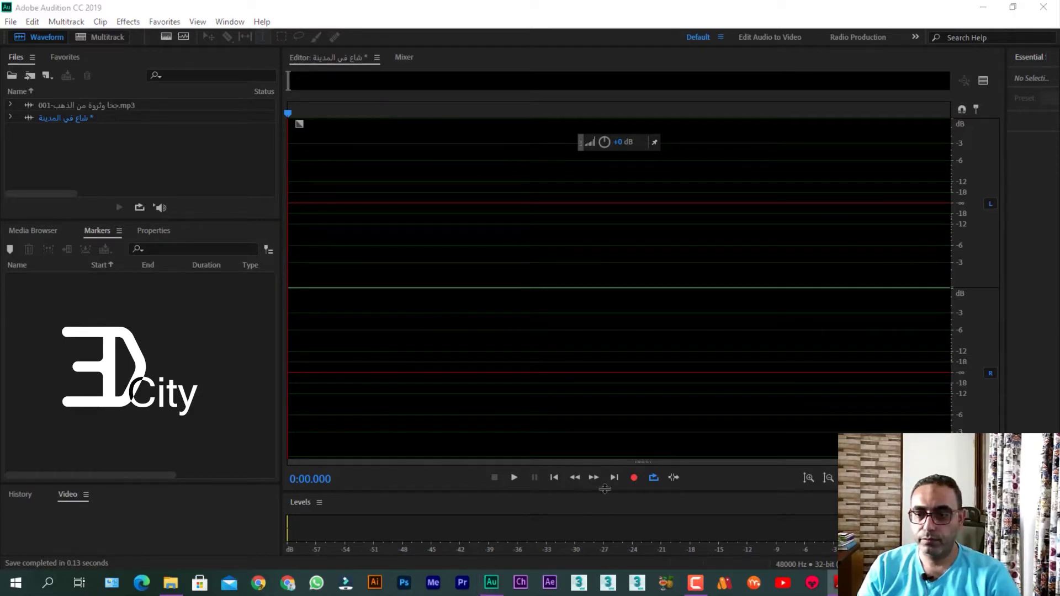
Record about 1:03 of narration into the new file, and select the range from about 0:44 to the end.
{"action": "left_click", "coordinate": [633, 478]}
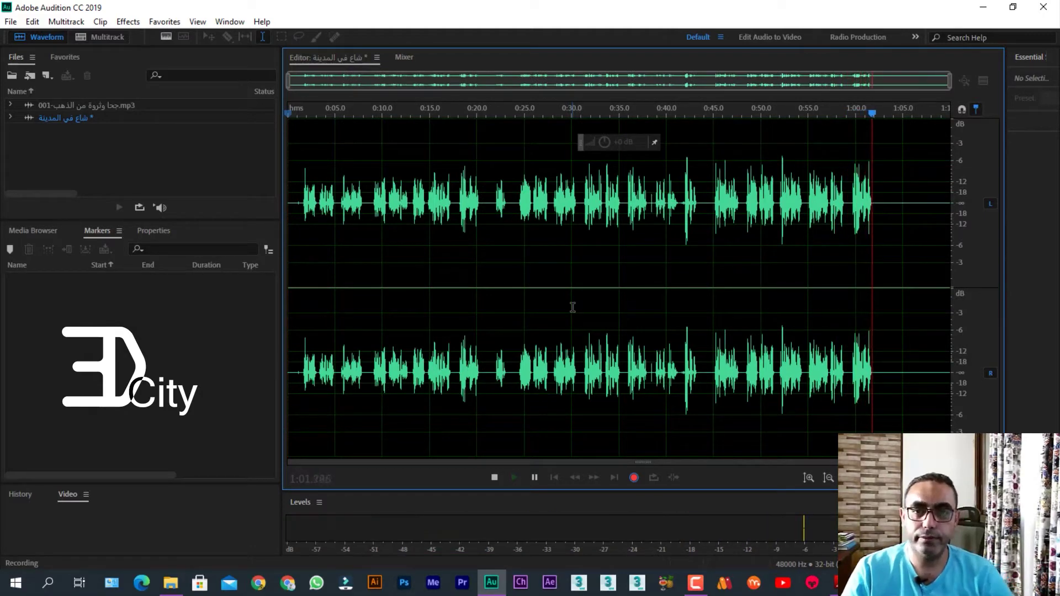
{"action": "key", "text": "space"}
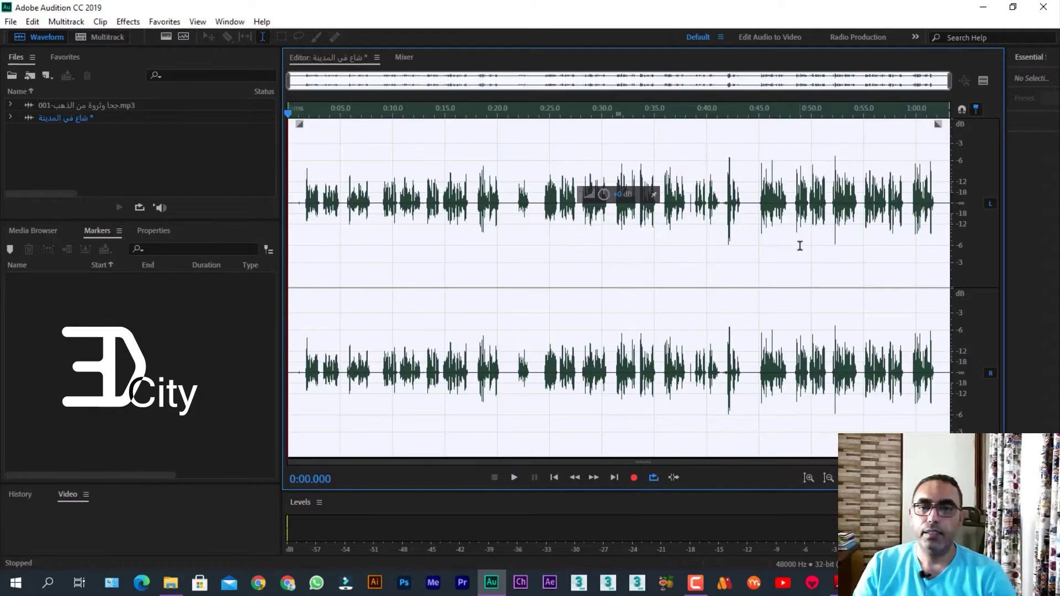
{"action": "left_click", "coordinate": [750, 272]}
{"action": "left_click_drag", "start_coordinate": [749, 273], "coordinate": [992, 282]}
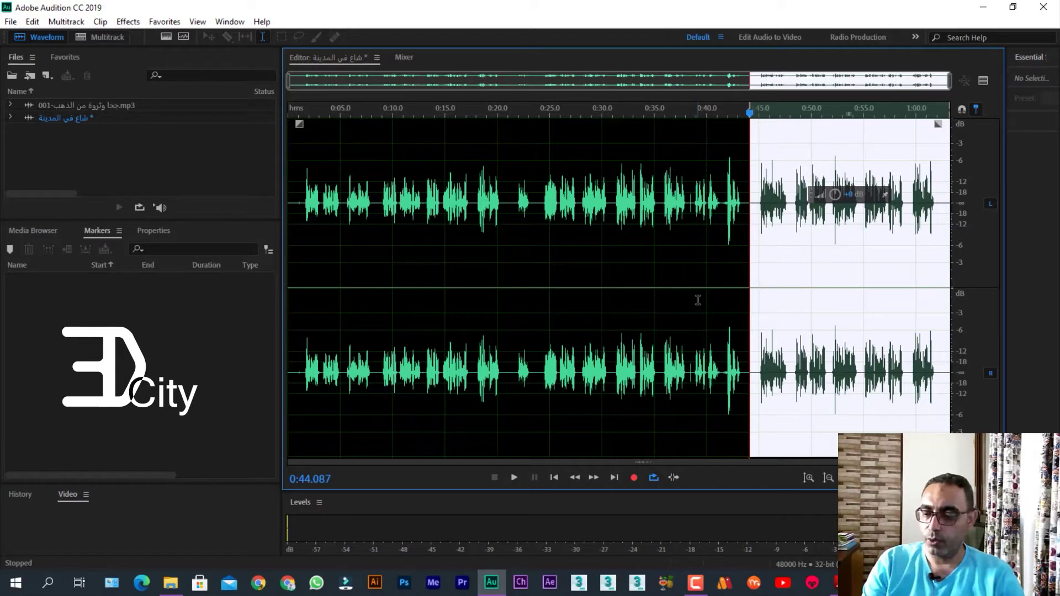
Save the selected range in the 07-p\Vs folder as "002-شاع في المدينة" in MP3 Audio format.
{"action": "left_click", "coordinate": [11, 22]}
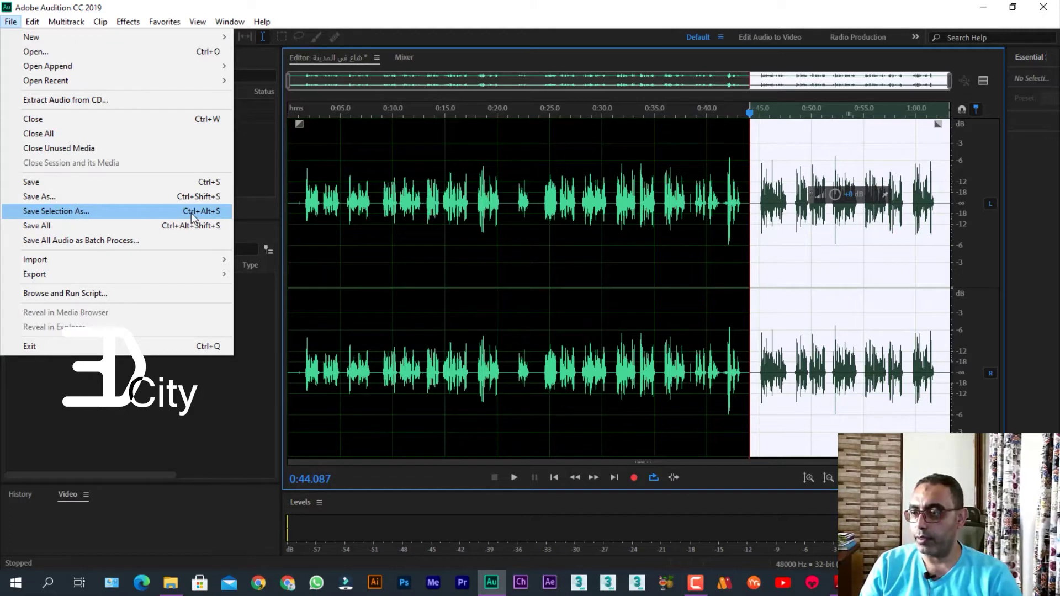
{"action": "left_click", "coordinate": [339, 5]}
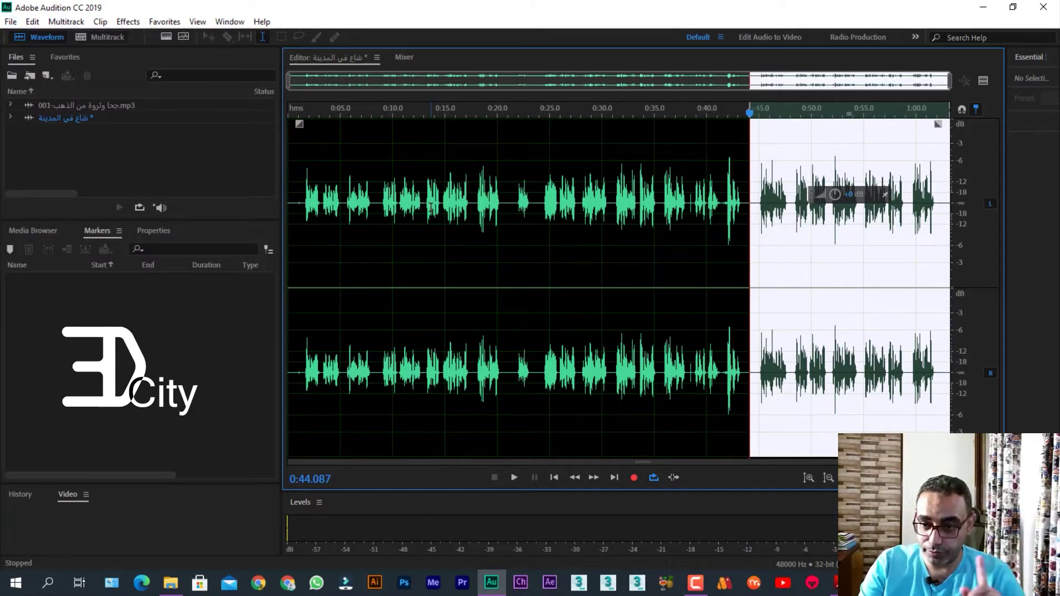
{"action": "key", "text": "ctrl+alt+s"}
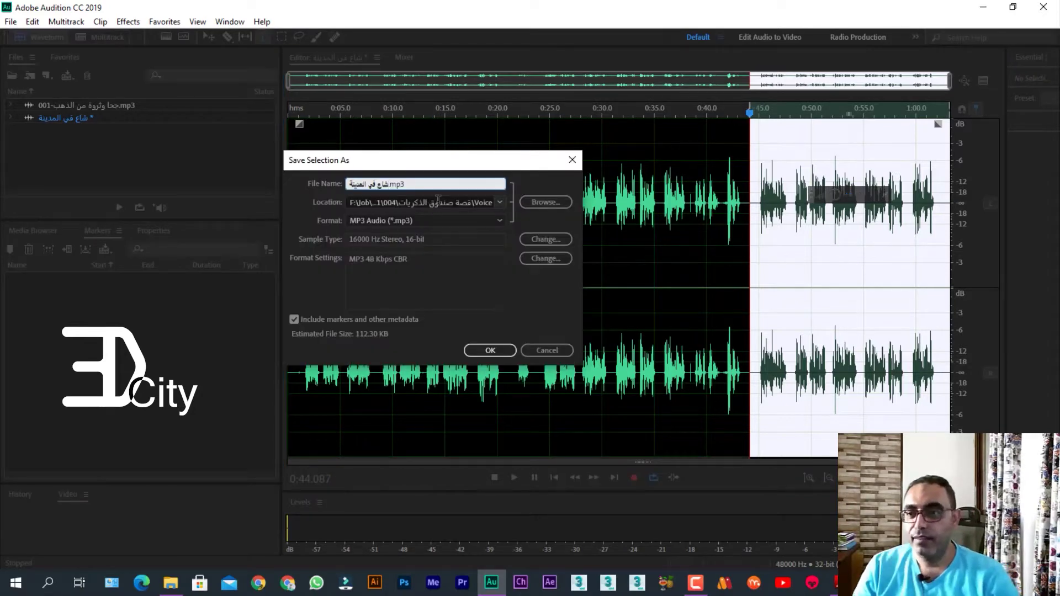
{"action": "left_click", "coordinate": [545, 202]}
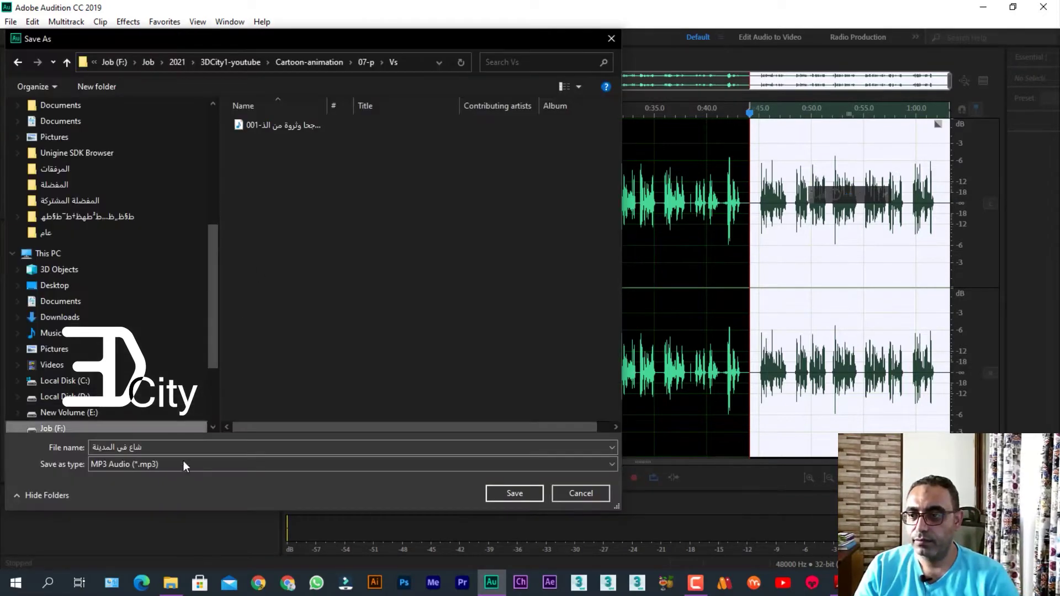
{"action": "key", "text": "BackSpace"}
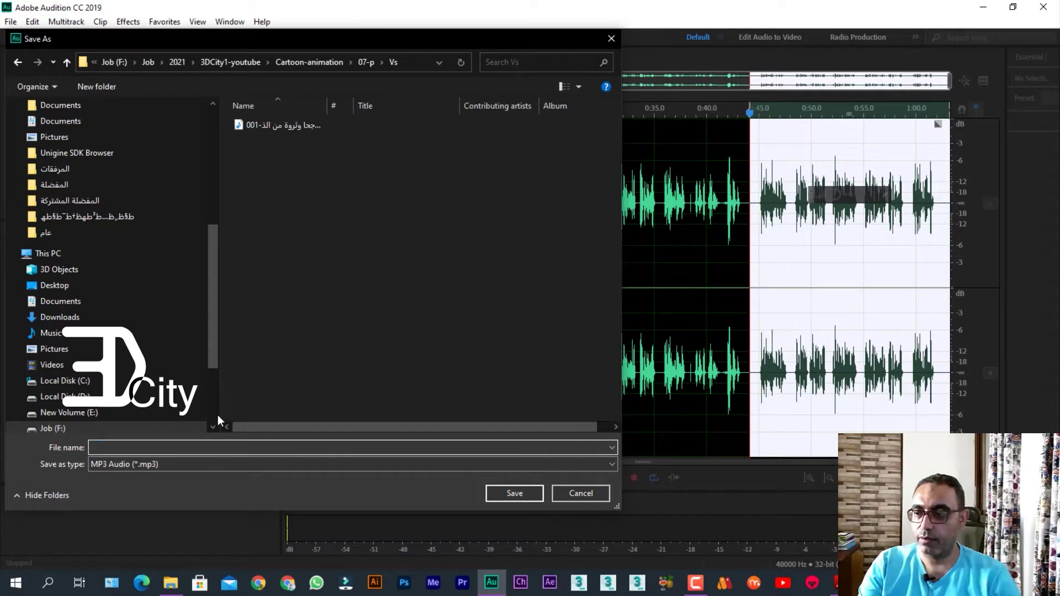
{"action": "type", "text": "002-"}
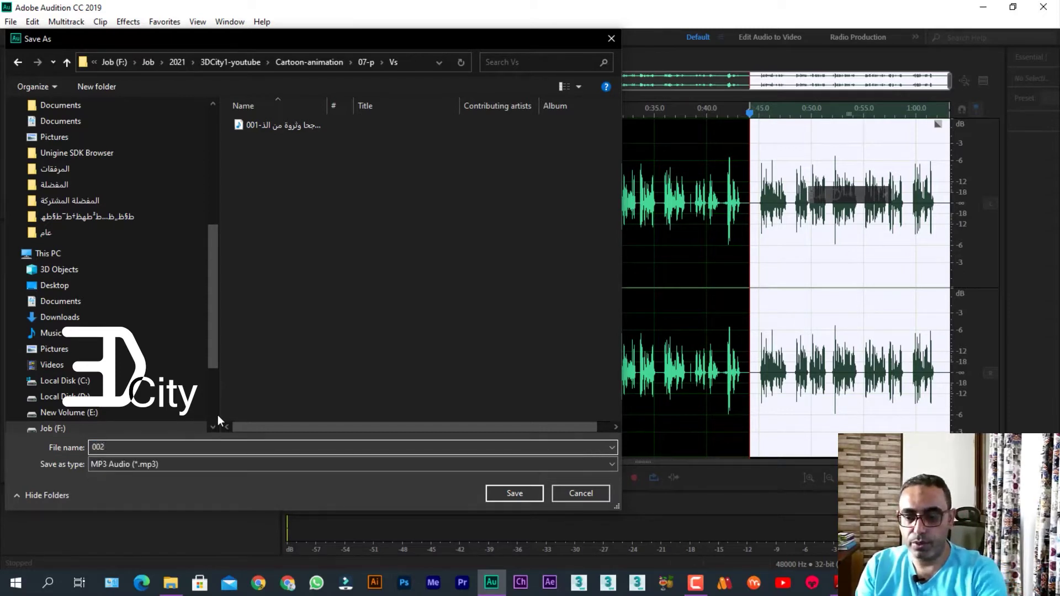
{"action": "type", "text": "شاع في المدينة"}
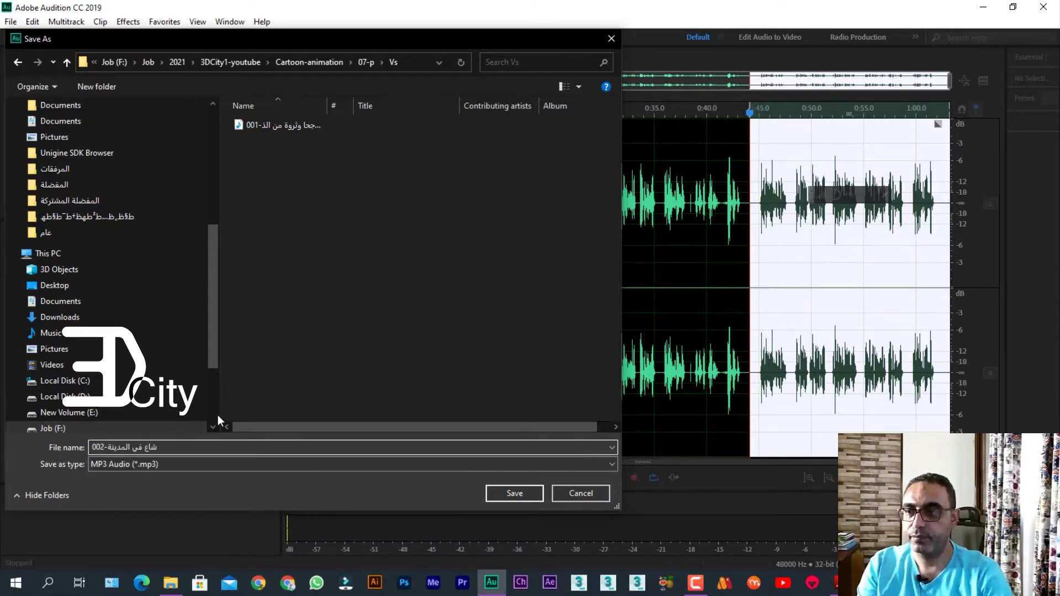
{"action": "key", "text": "Return"}
{"action": "left_click", "coordinate": [490, 351]}
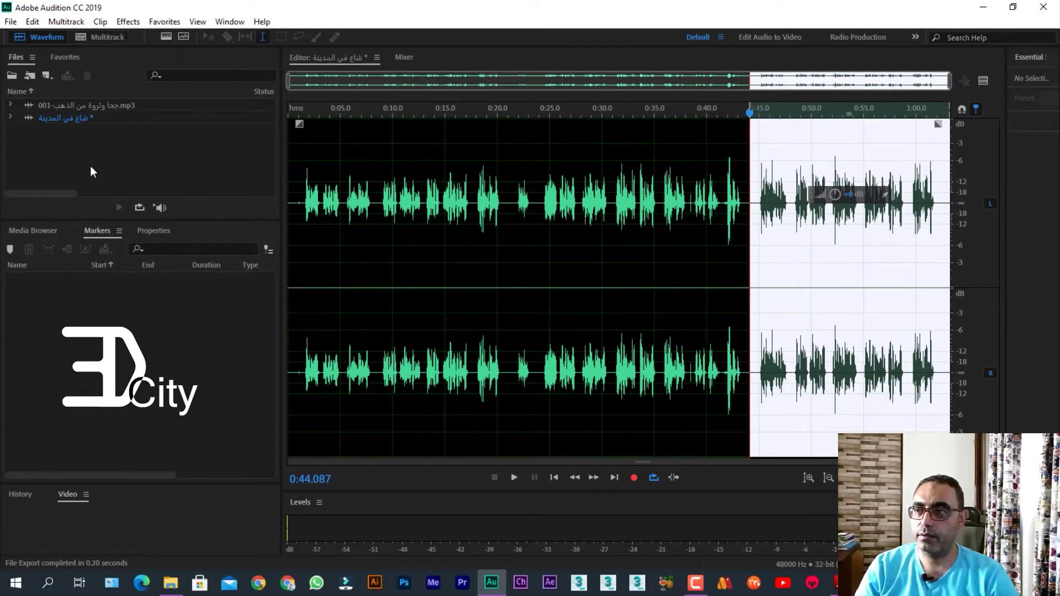
Create a new audio file named "003-جلس جحا في داره" at 48000 Hz, Stereo, 32 (float).
{"action": "left_click", "coordinate": [48, 77]}
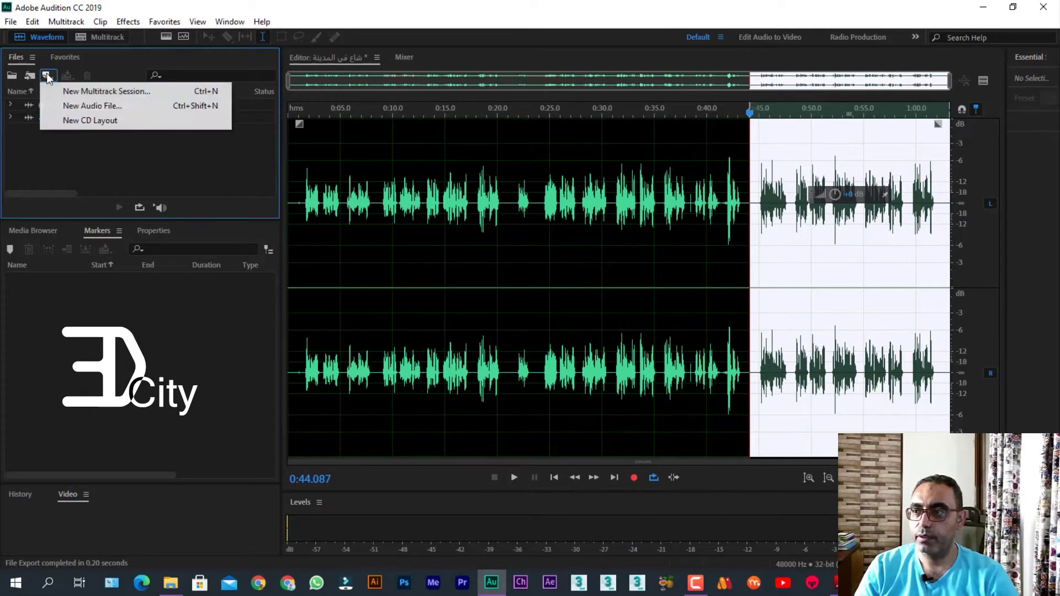
{"action": "left_click", "coordinate": [93, 109]}
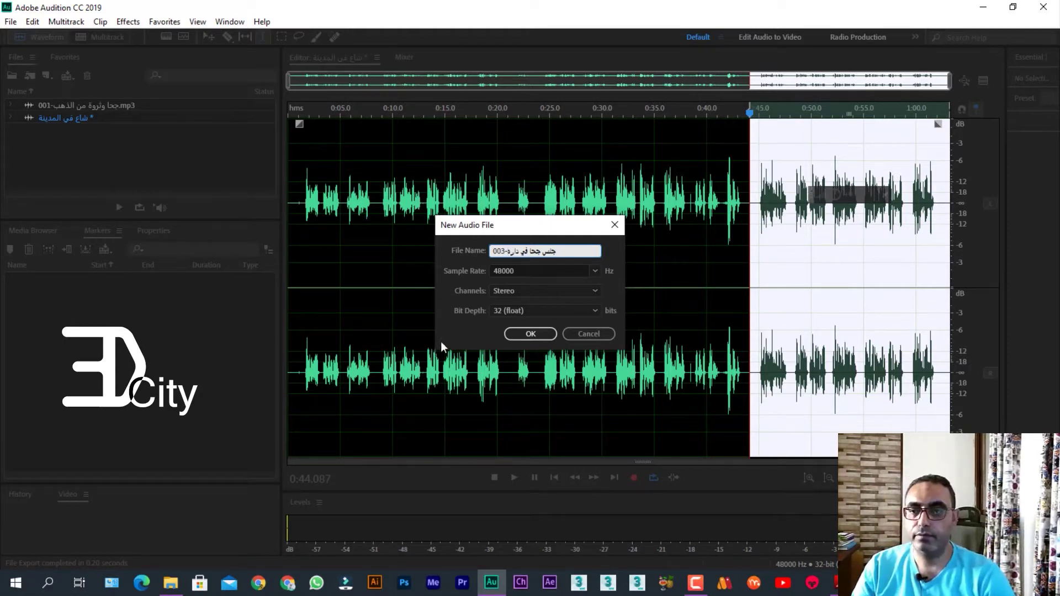
{"action": "left_click", "coordinate": [532, 334]}
{"action": "key", "text": "shift+space"}
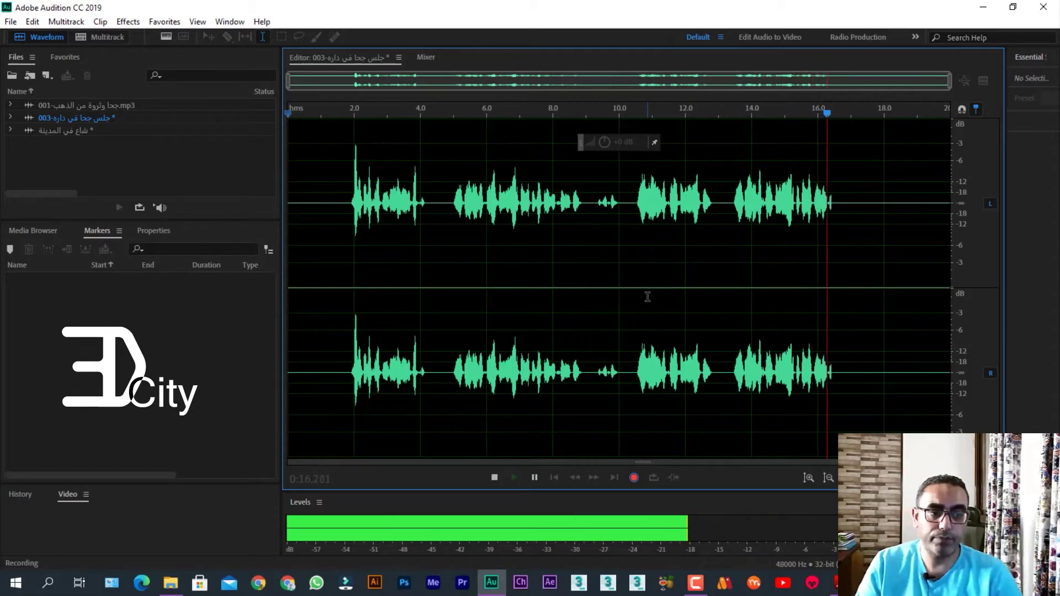
{"action": "key", "text": "space"}
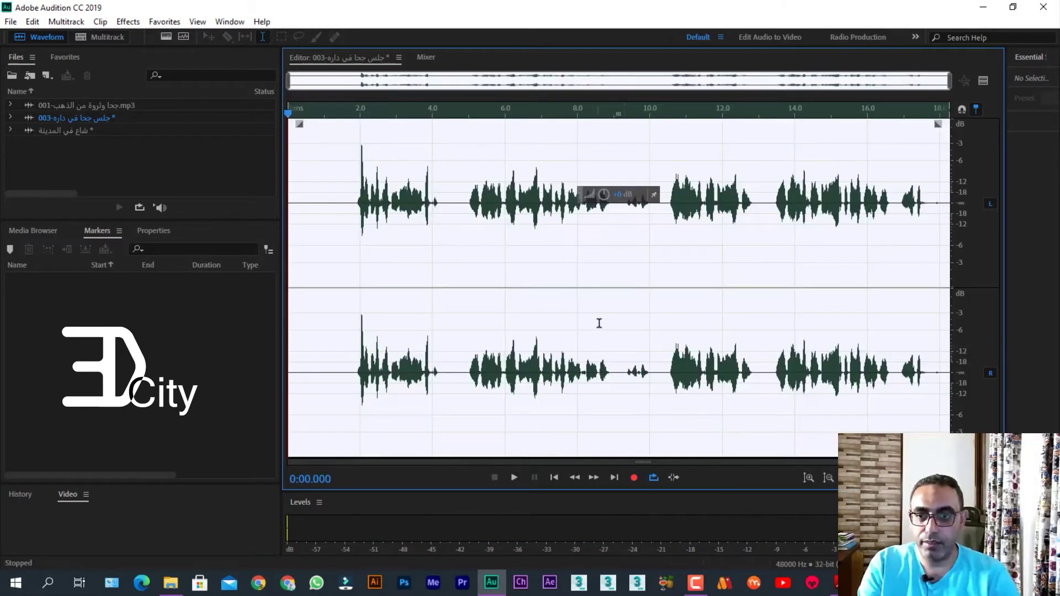
{"action": "key", "text": "Delete"}
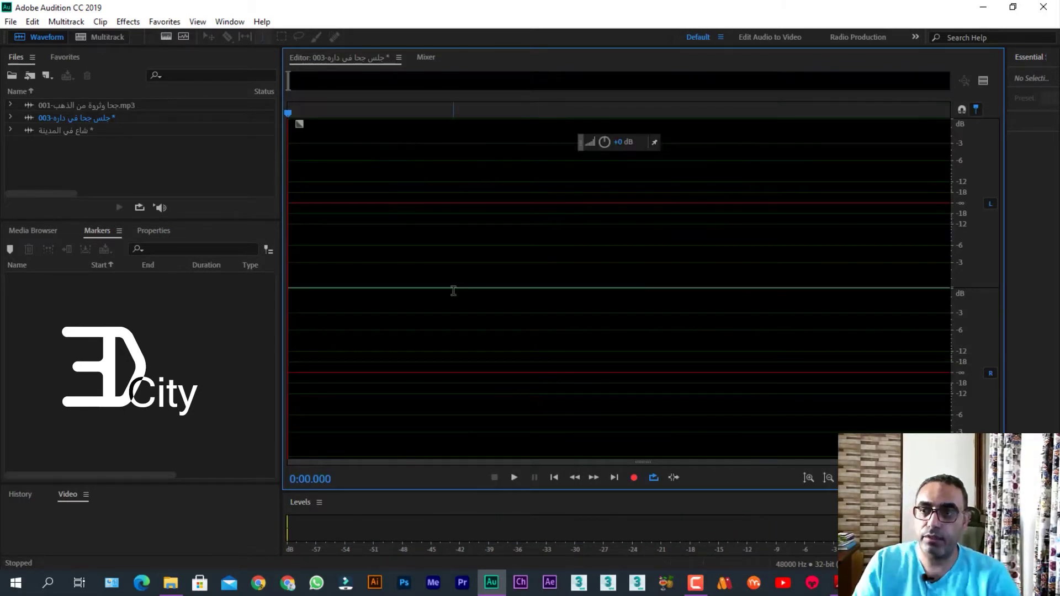
Record about 22 seconds of narration into the empty file 003, and play the take back from about 1.5 s.
{"action": "left_click", "coordinate": [634, 477]}
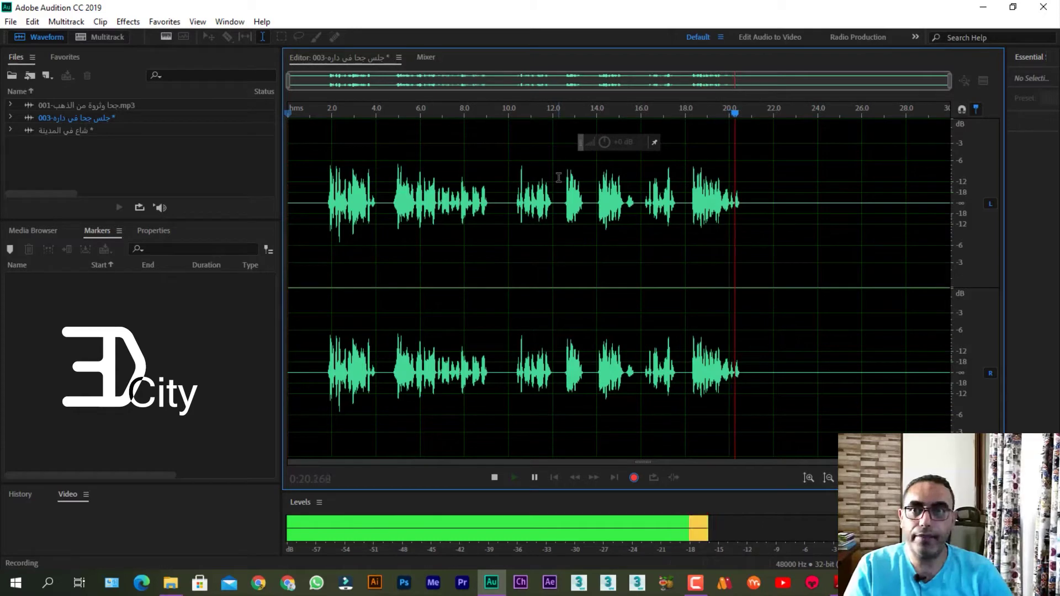
{"action": "key", "text": "space"}
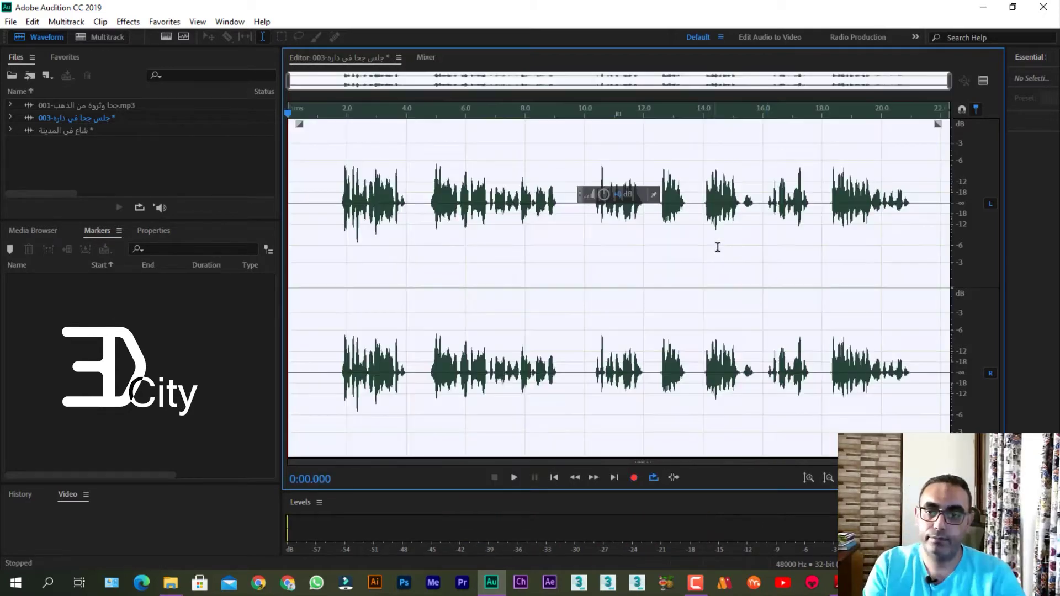
{"action": "left_click", "coordinate": [333, 245]}
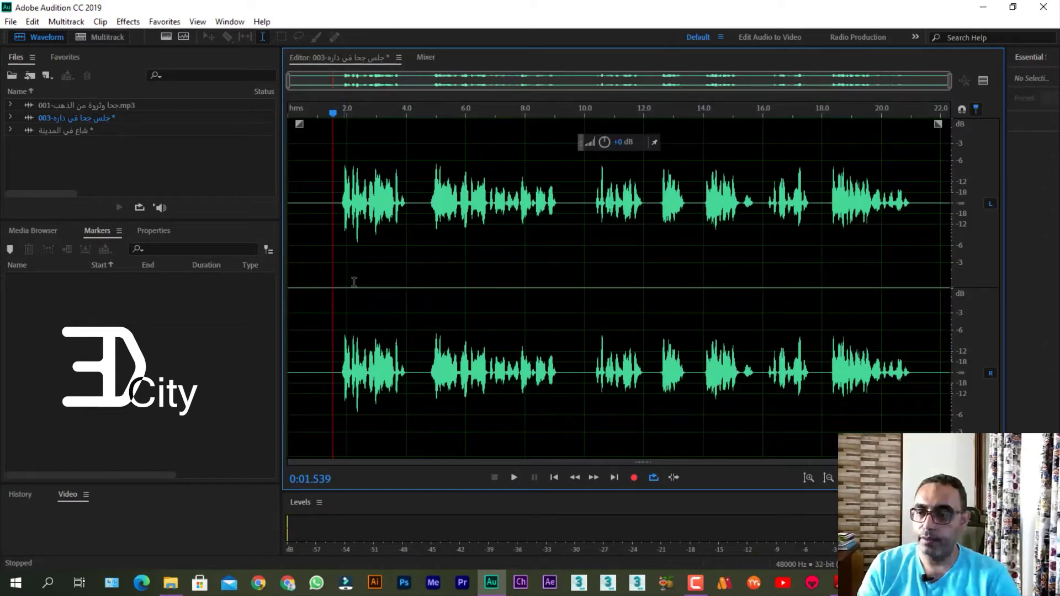
{"action": "key", "text": "space"}
{"action": "key", "text": "space"}
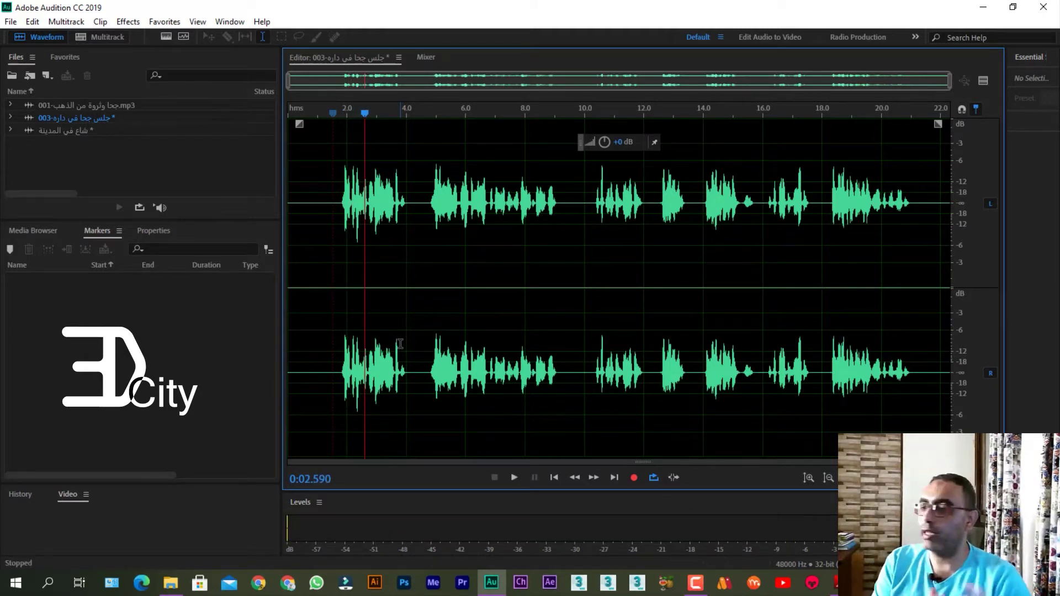
{"action": "key", "text": "space"}
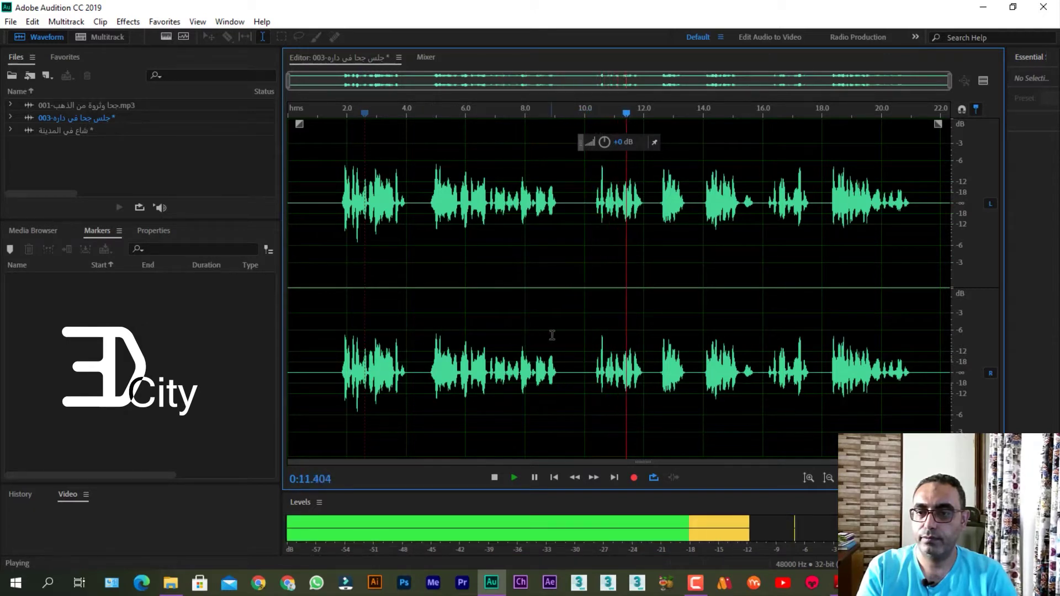
{"action": "key", "text": "space"}
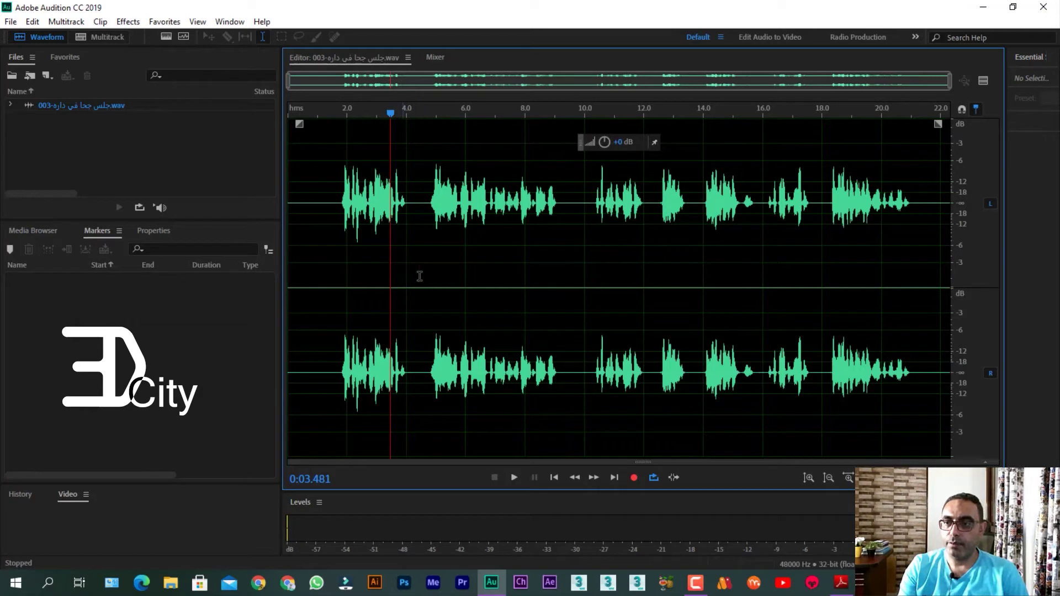
Listen through the phrases of recording 003 and delete the range from about 9.5 s to 15.9 s.
{"action": "key", "text": "space"}
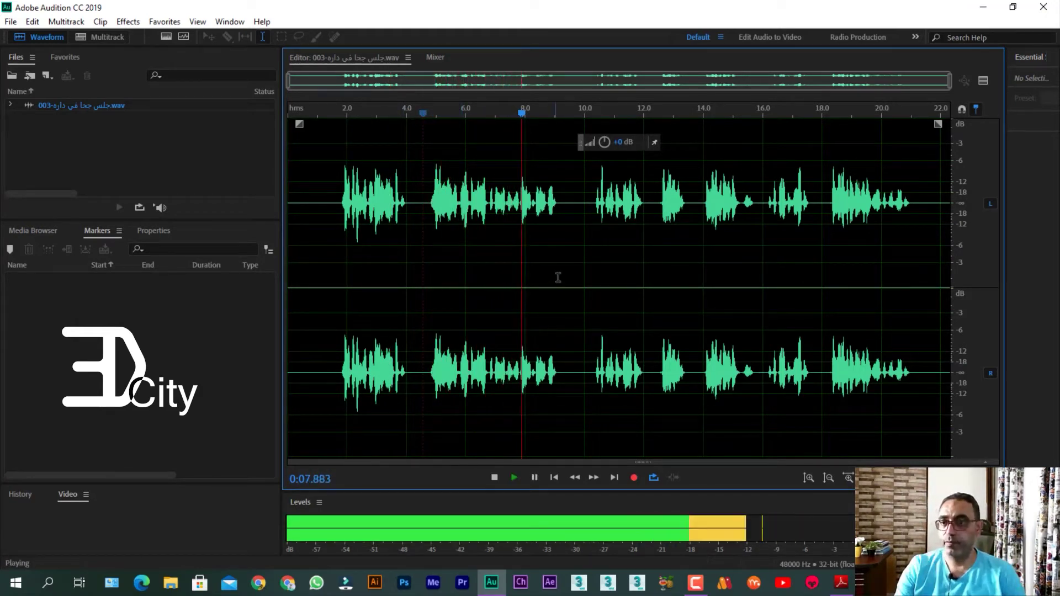
{"action": "key", "text": "space"}
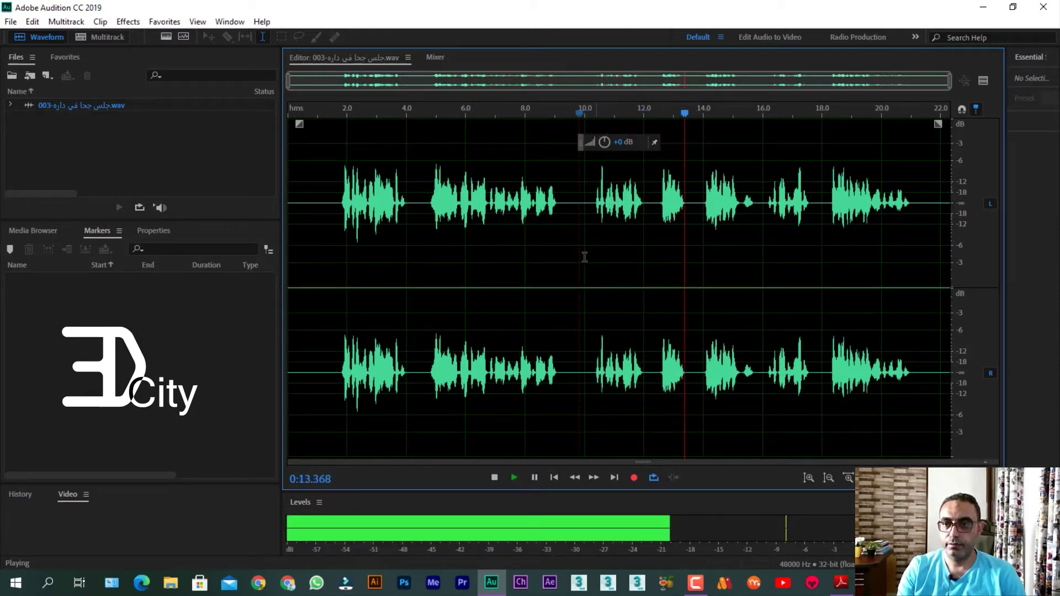
{"action": "key", "text": "space"}
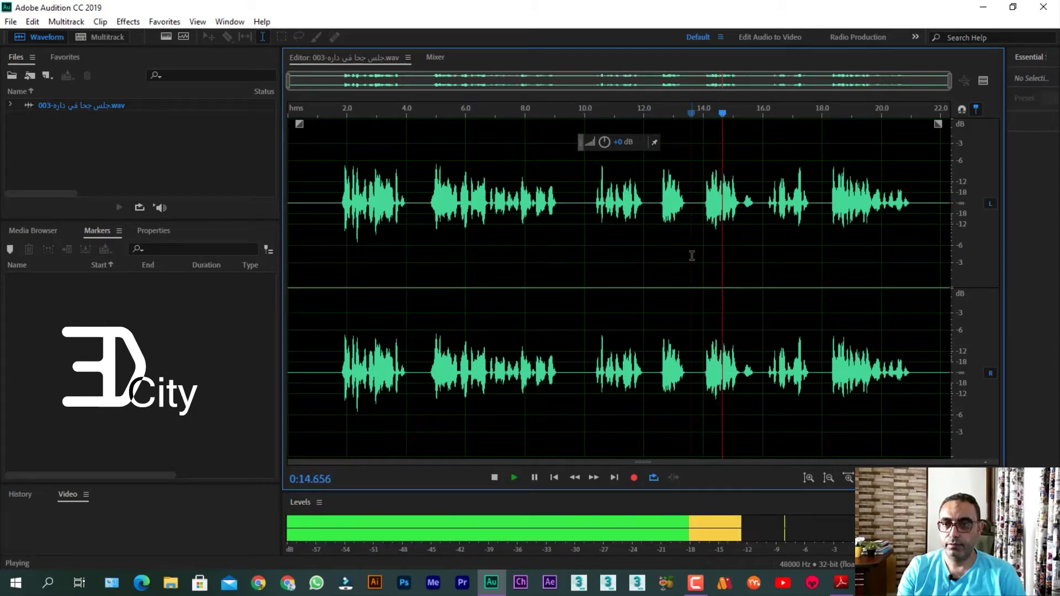
{"action": "key", "text": "space"}
{"action": "left_click", "coordinate": [588, 254]}
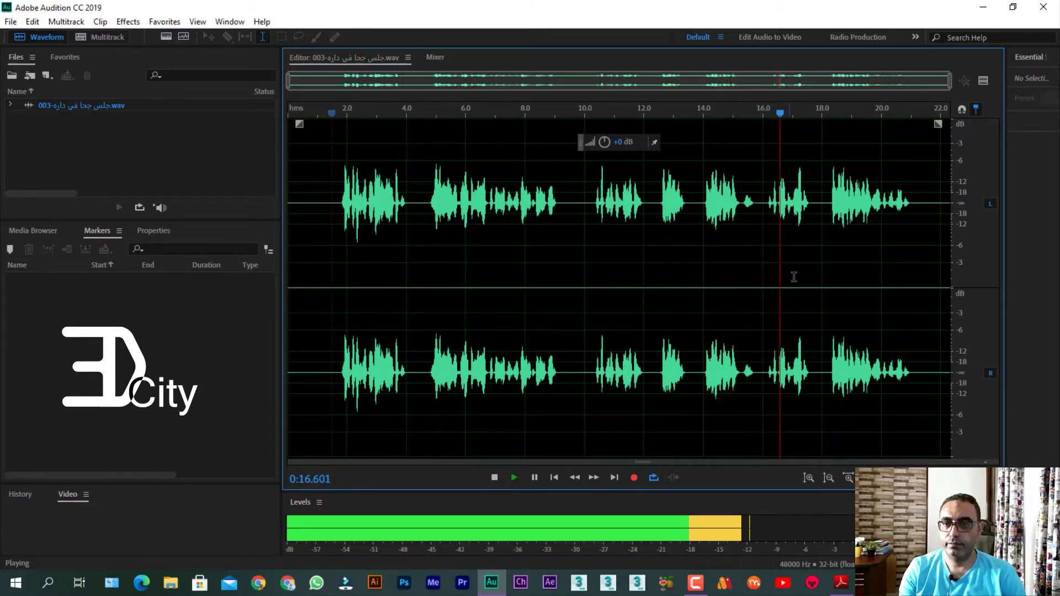
{"action": "key", "text": "space"}
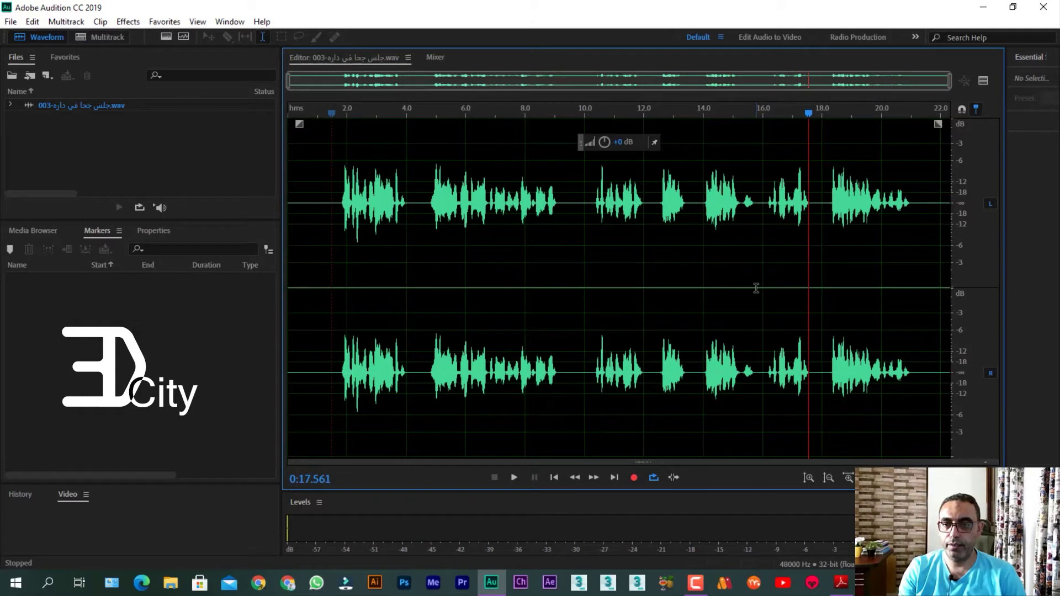
{"action": "left_click_drag", "start_coordinate": [761, 287], "coordinate": [570, 291]}
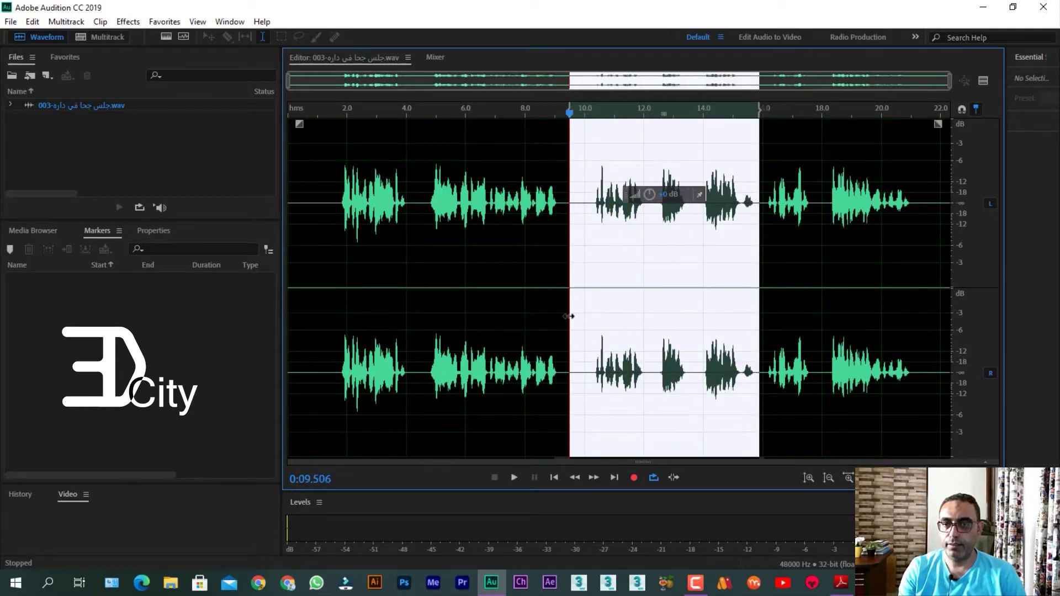
{"action": "key", "text": "Delete"}
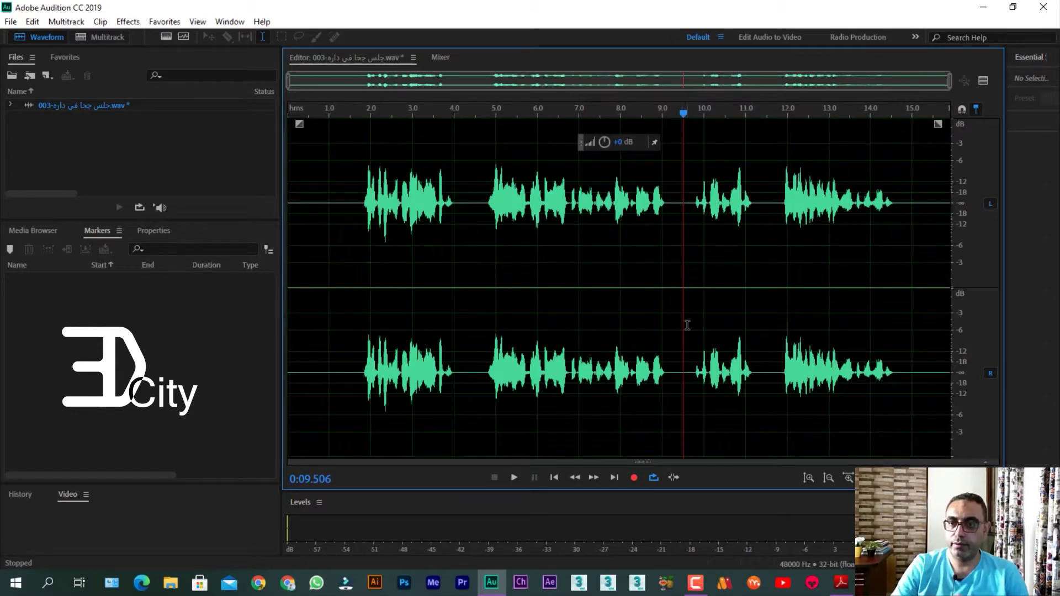
Save the trimmed recording in the 07-p\Vs folder as "003-جلس جحا في داره" in MP3 Audio format.
{"action": "key", "text": "space"}
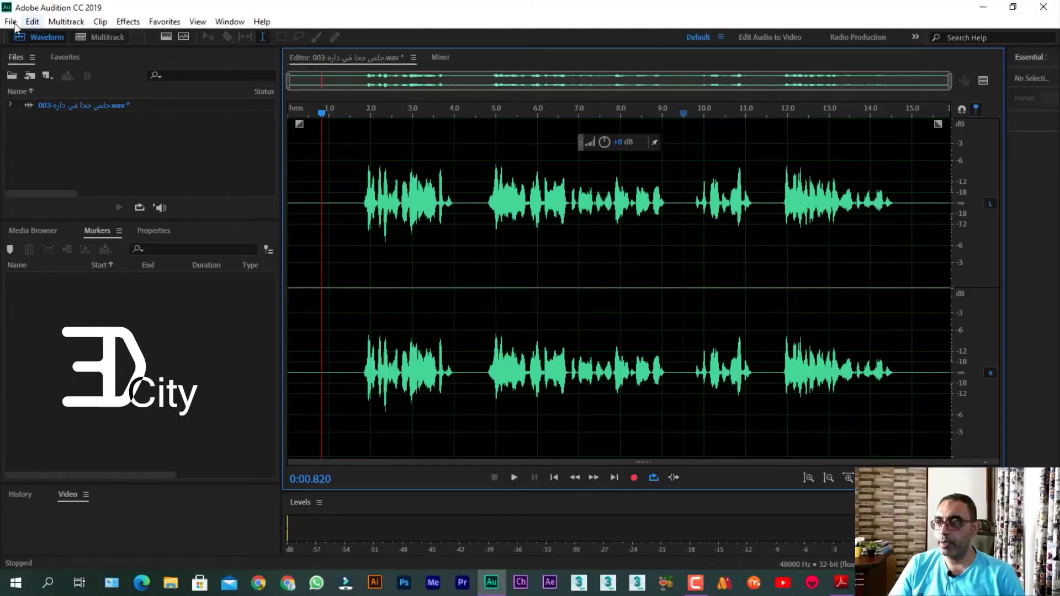
{"action": "left_click", "coordinate": [10, 22]}
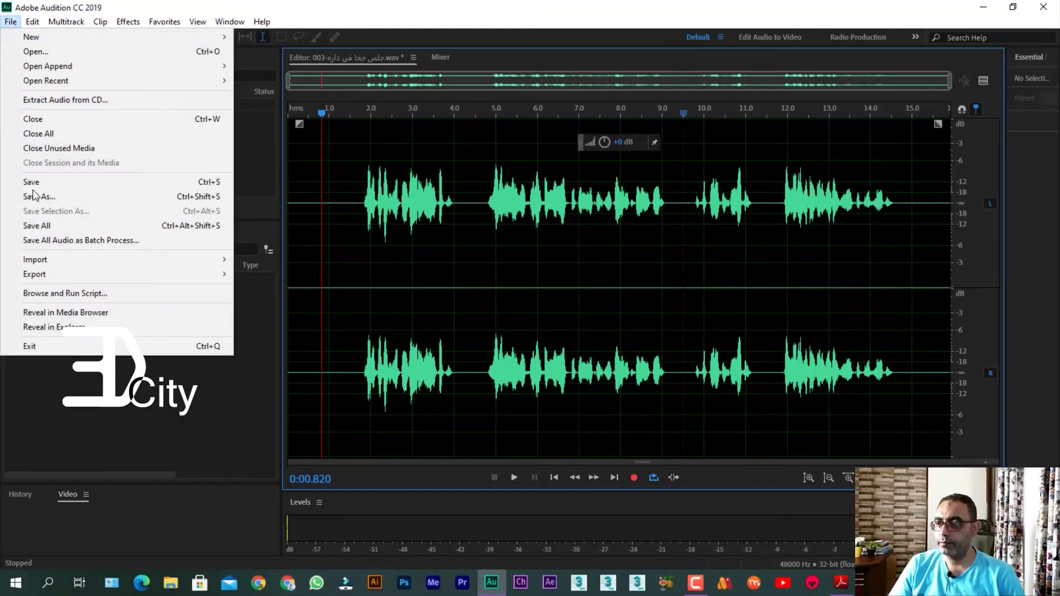
{"action": "left_click", "coordinate": [485, 283]}
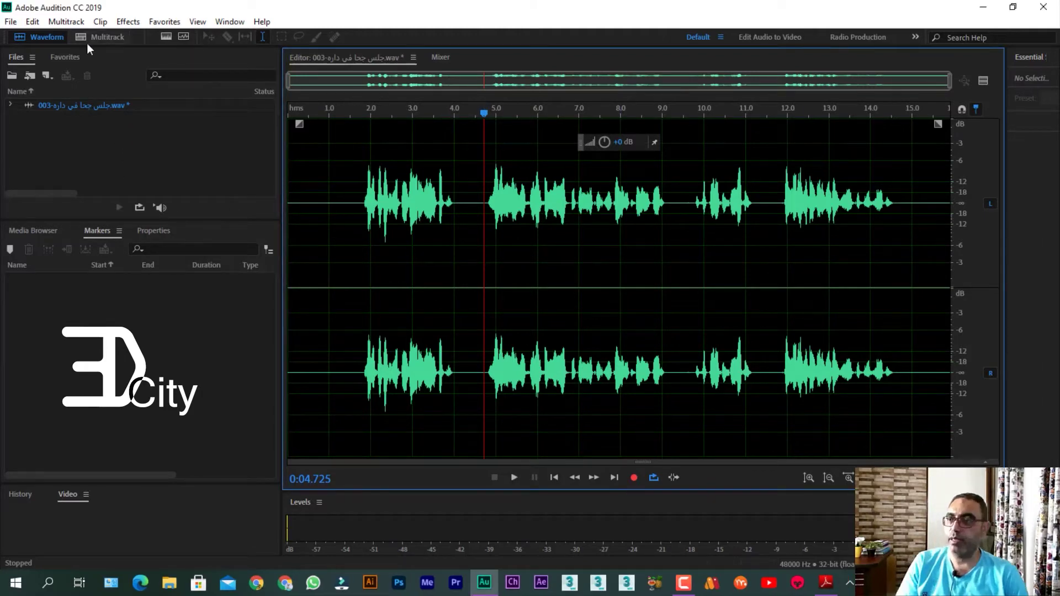
{"action": "left_click", "coordinate": [11, 21]}
{"action": "left_click", "coordinate": [38, 194]}
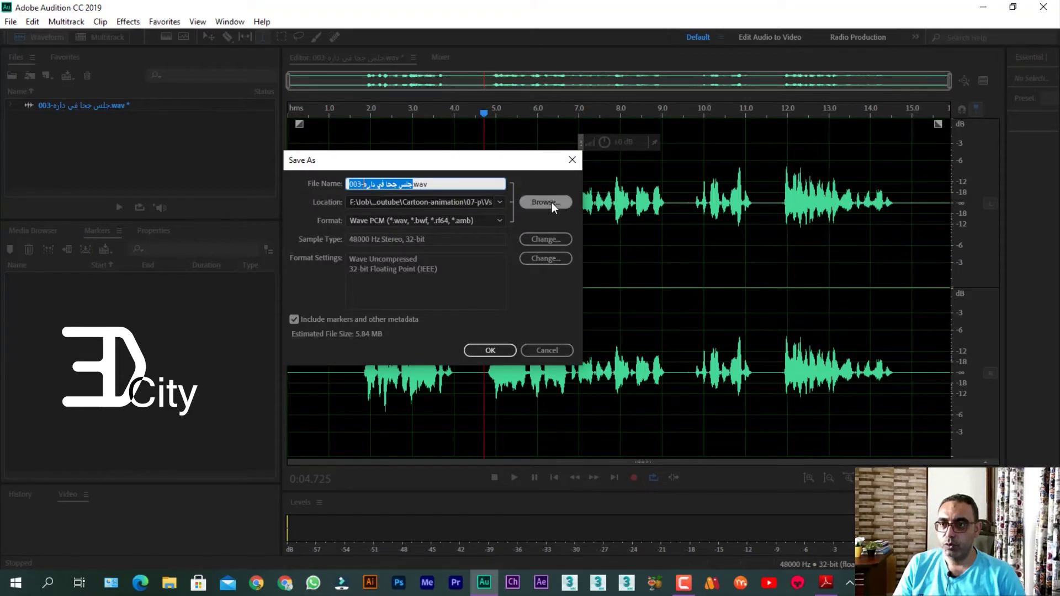
{"action": "left_click", "coordinate": [552, 203]}
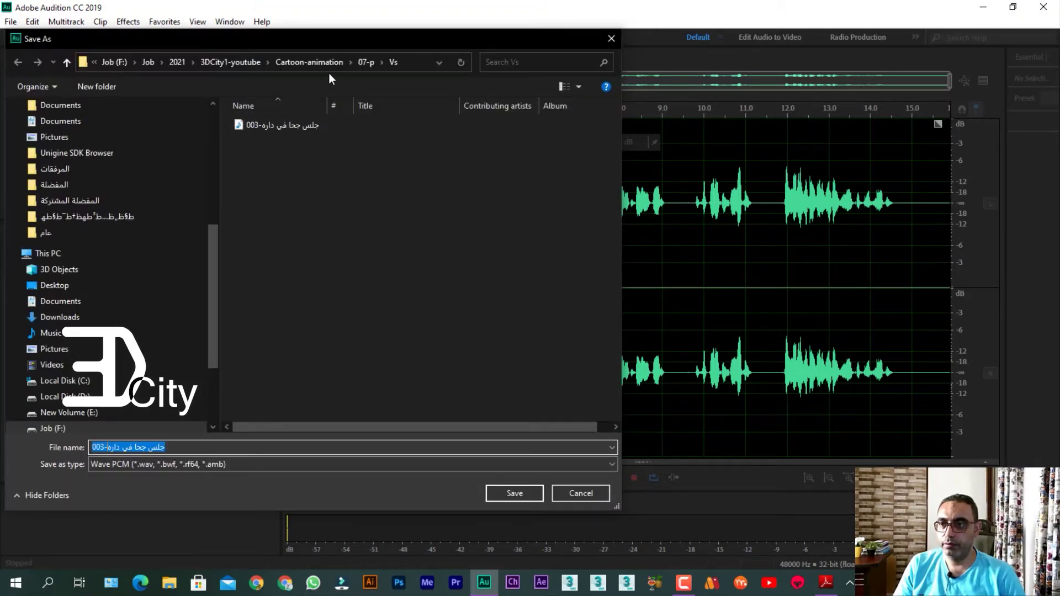
{"action": "left_click", "coordinate": [193, 464]}
{"action": "left_click", "coordinate": [123, 567]}
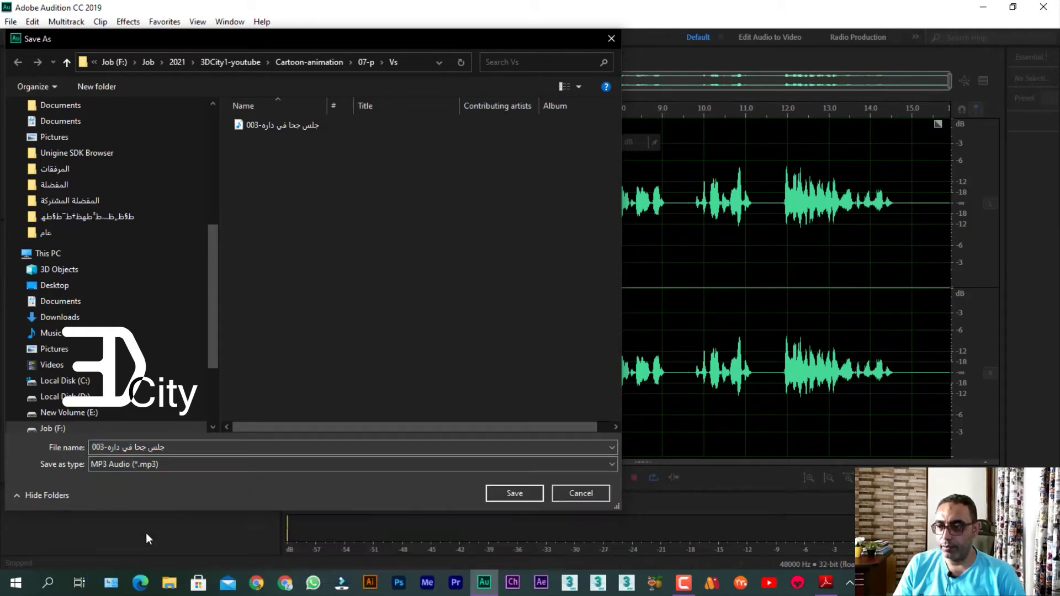
{"action": "left_click", "coordinate": [515, 494]}
{"action": "left_click", "coordinate": [490, 351]}
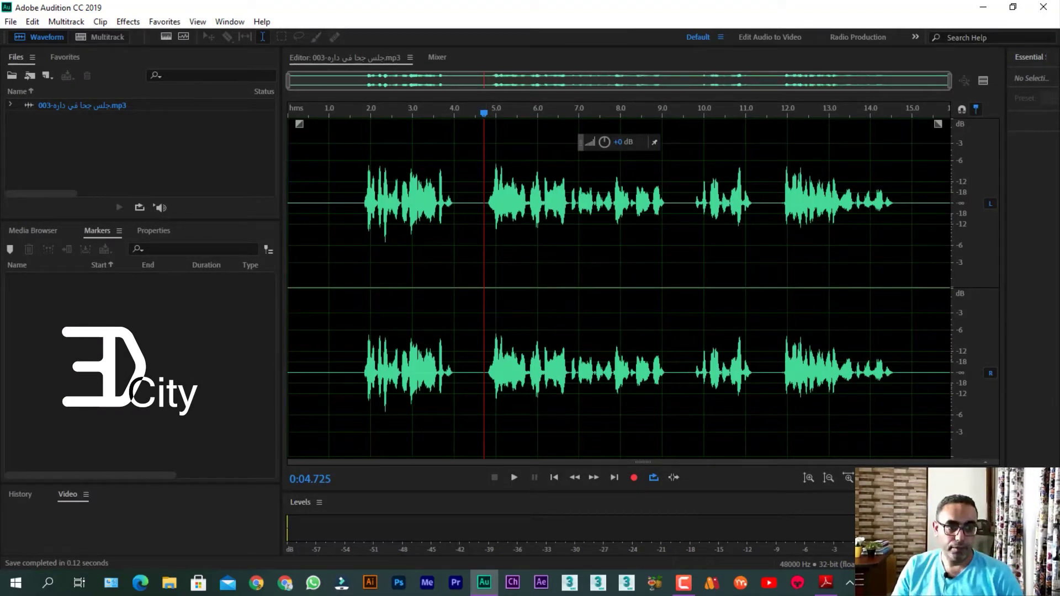
Create a new audio file named "004-فوجئ الحاكم" at 48000 Hz, Stereo, 32 (float).
{"action": "left_click", "coordinate": [30, 76]}
{"action": "left_click", "coordinate": [81, 102]}
{"action": "type", "text": "004-فوجد الحاكم"}
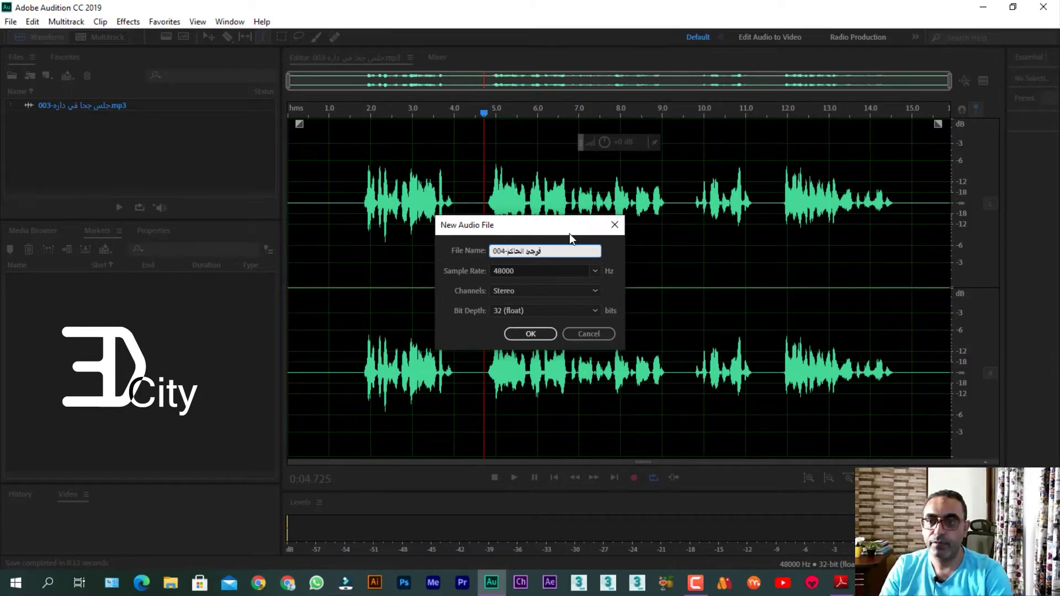
{"action": "key", "text": "Return"}
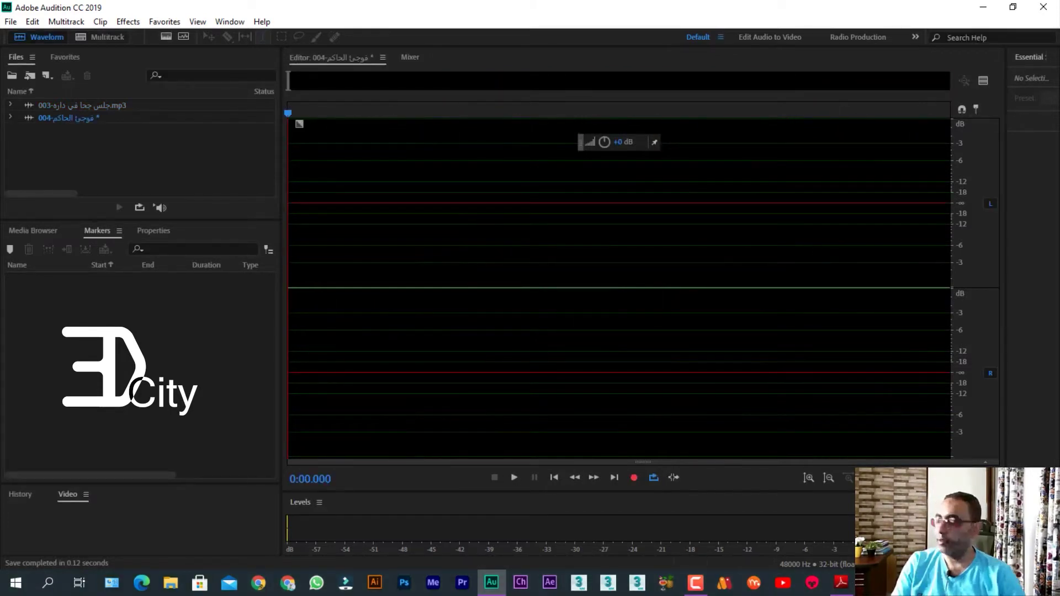
Record about 23 seconds of narration into the empty file 004 and delete everything before about 15.3 s.
{"action": "left_click", "coordinate": [634, 479]}
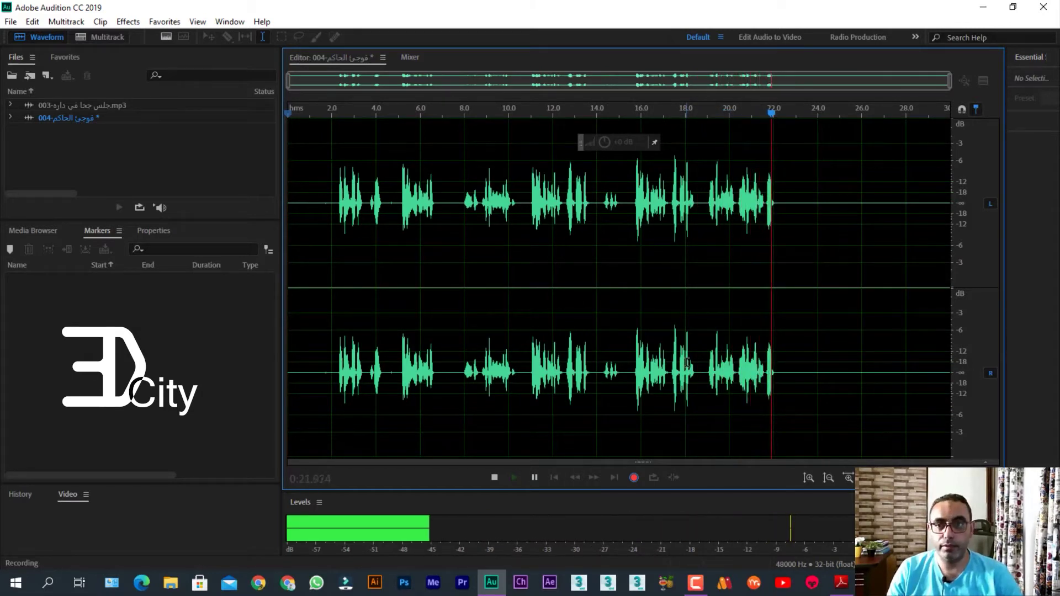
{"action": "key", "text": "space"}
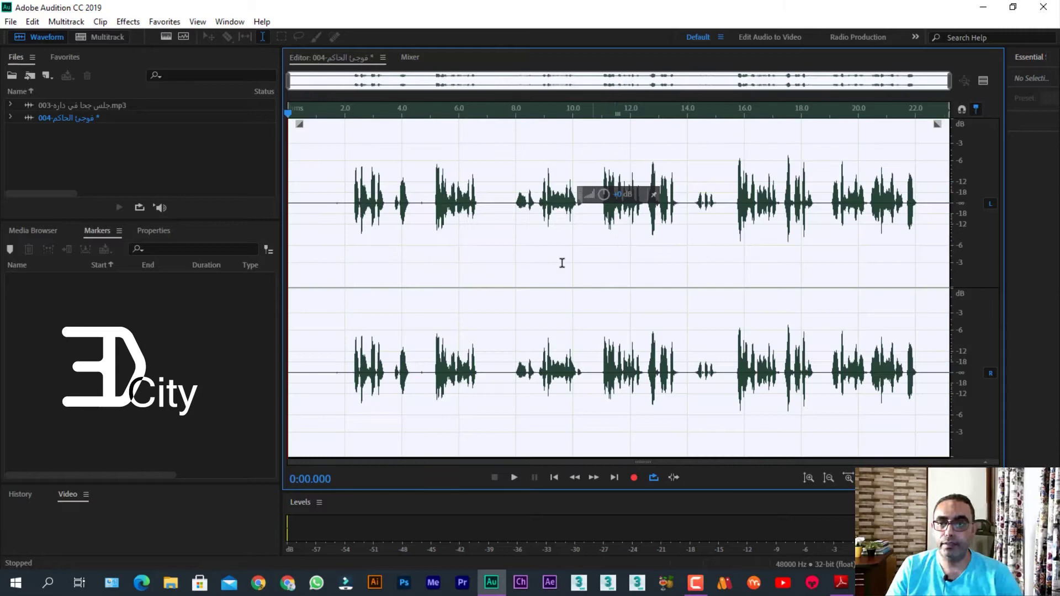
{"action": "left_click", "coordinate": [503, 235]}
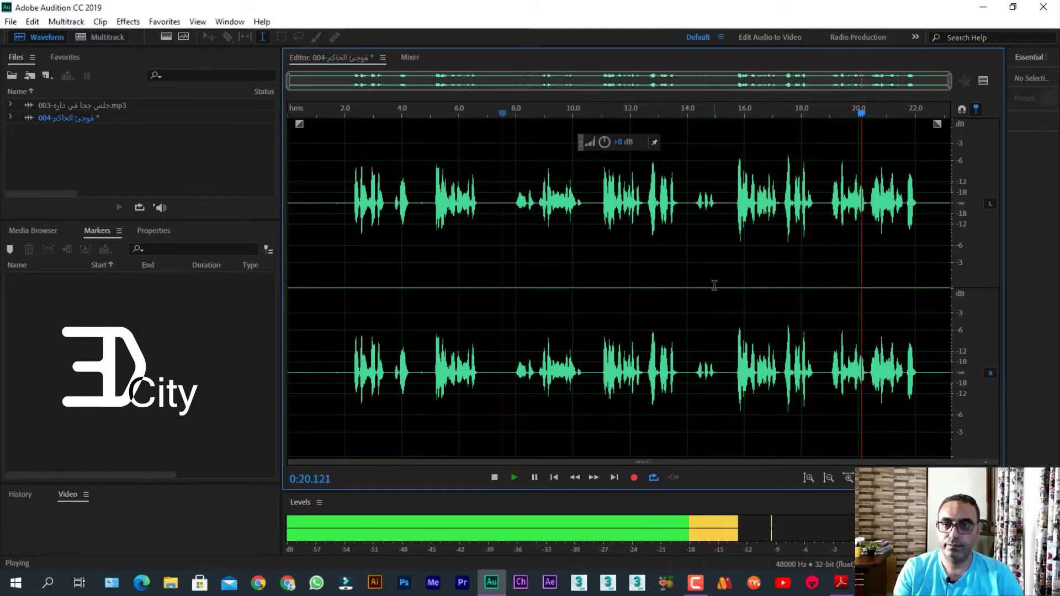
{"action": "key", "text": "space"}
{"action": "left_click_drag", "start_coordinate": [726, 270], "coordinate": [238, 265]}
{"action": "scroll", "coordinate": [438, 287], "scroll_direction": "up", "scroll_amount": 3}
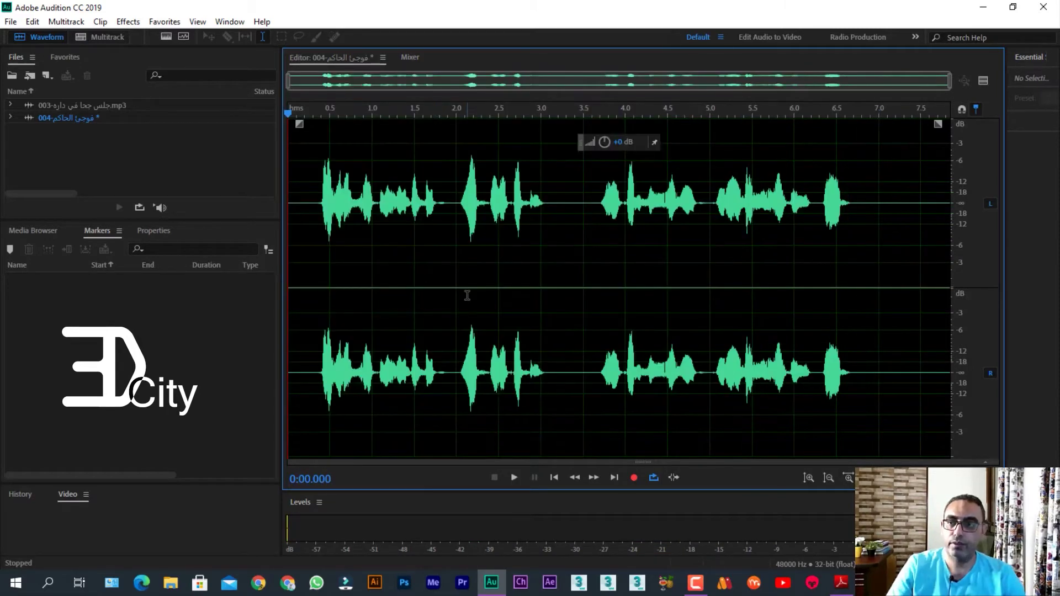
Save the trimmed recording in the 07-p\Vs folder as "004-فوجئ الحاكم" in MP3 Audio format.
{"action": "left_click", "coordinate": [10, 21]}
{"action": "left_click", "coordinate": [35, 197]}
{"action": "left_click", "coordinate": [541, 210]}
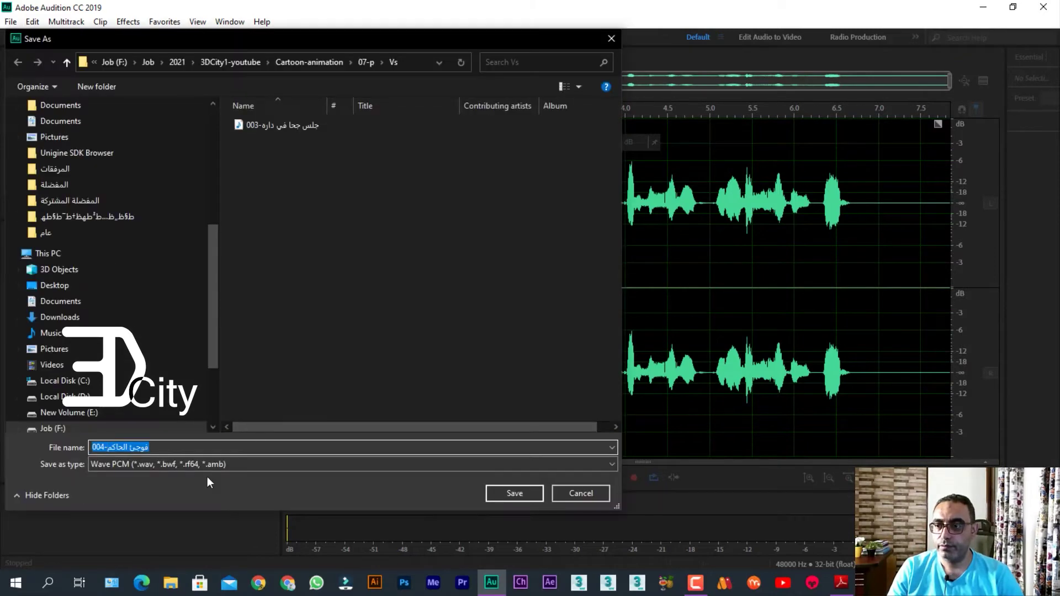
{"action": "left_click", "coordinate": [515, 493]}
{"action": "left_click", "coordinate": [478, 347]}
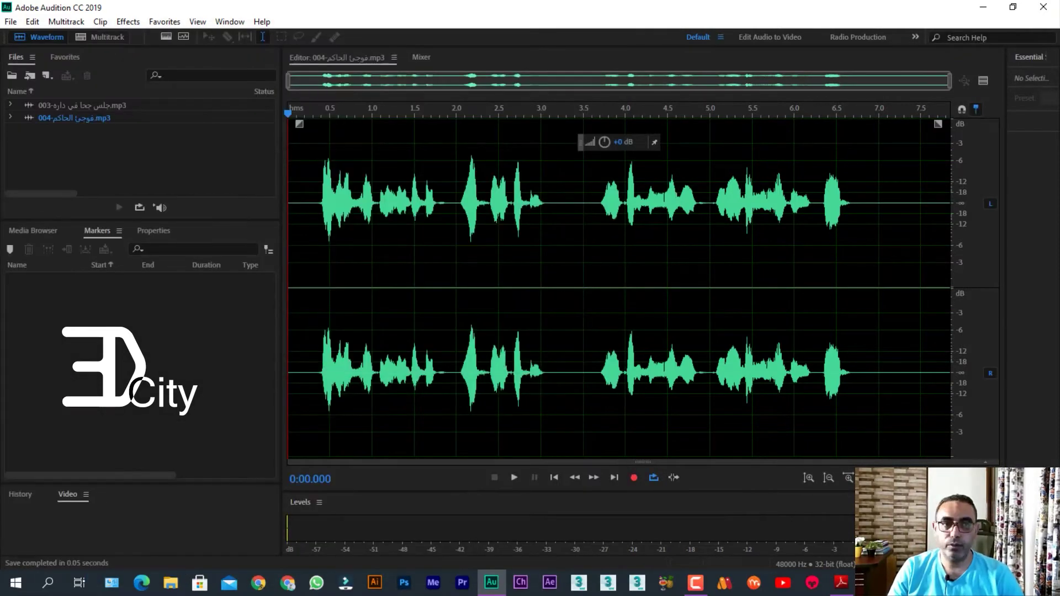
Create a new audio file named "005-قال جحا" at 48000 Hz, Stereo, 32 (float).
{"action": "left_click", "coordinate": [30, 76]}
{"action": "left_click", "coordinate": [83, 106]}
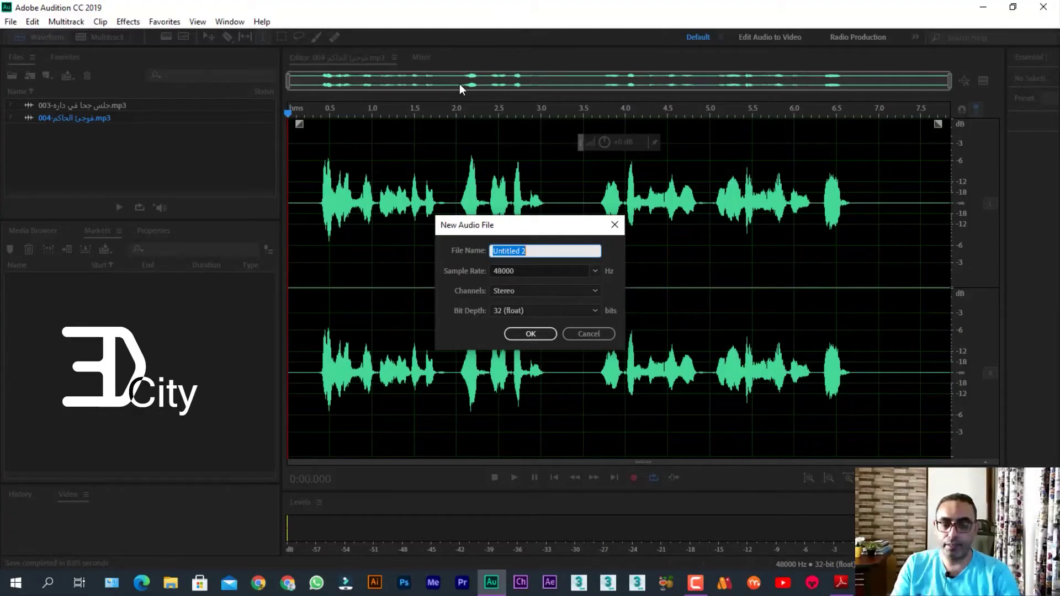
{"action": "type", "text": "005-قال جحا"}
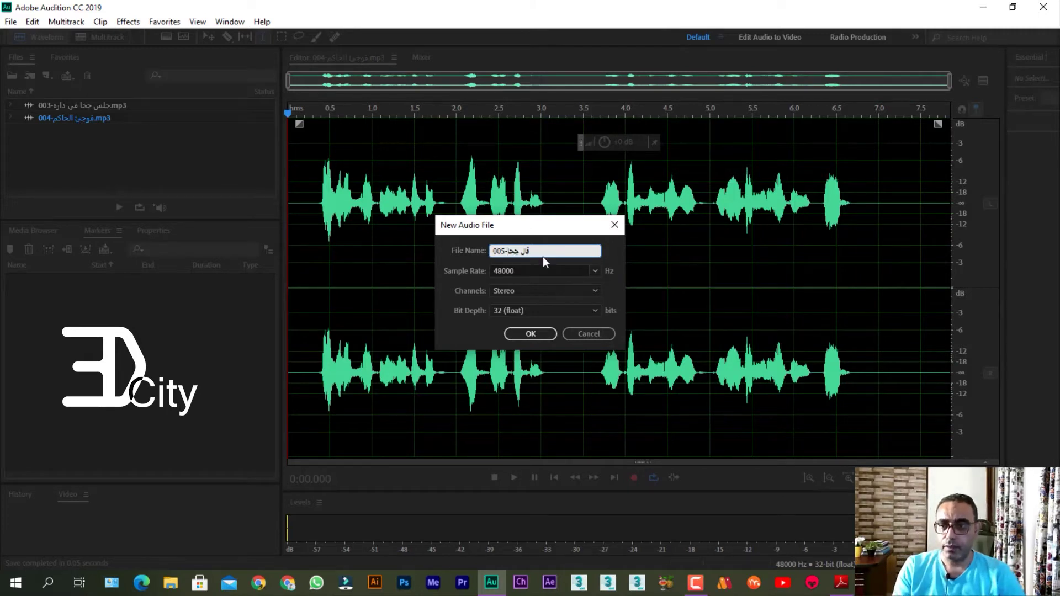
{"action": "left_click", "coordinate": [534, 333]}
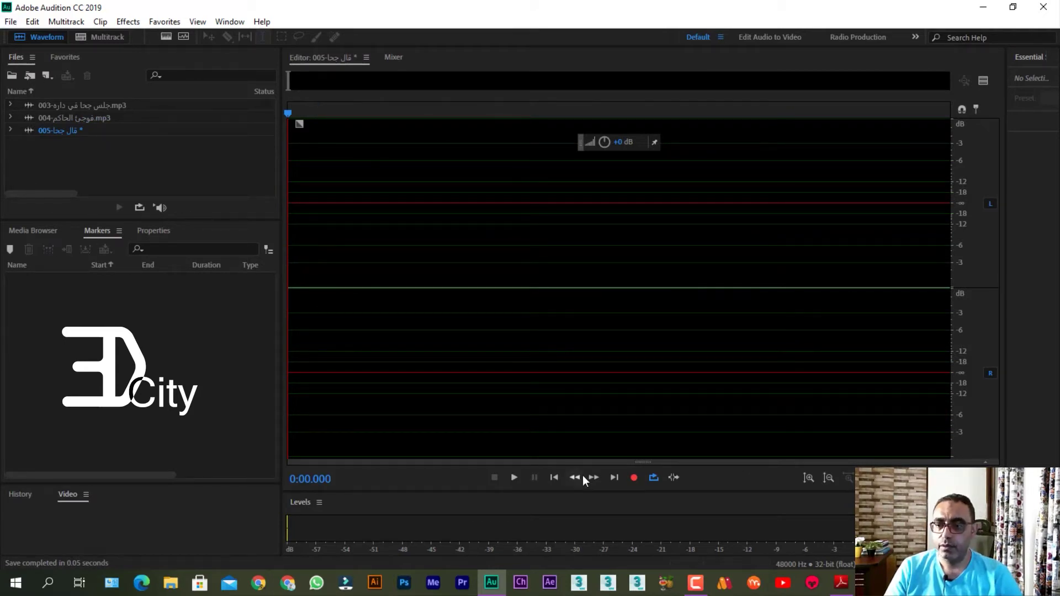
Record about 4 seconds of narration into the empty file 005 and delete the noise in its first 0.25 s.
{"action": "left_click", "coordinate": [634, 478]}
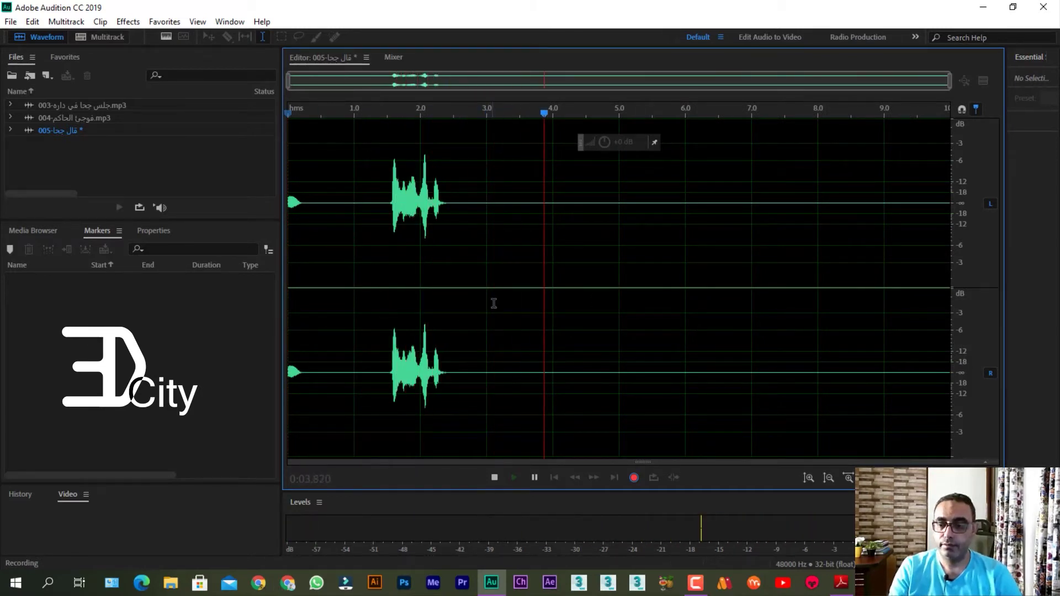
{"action": "key", "text": "space"}
{"action": "left_click", "coordinate": [489, 275]}
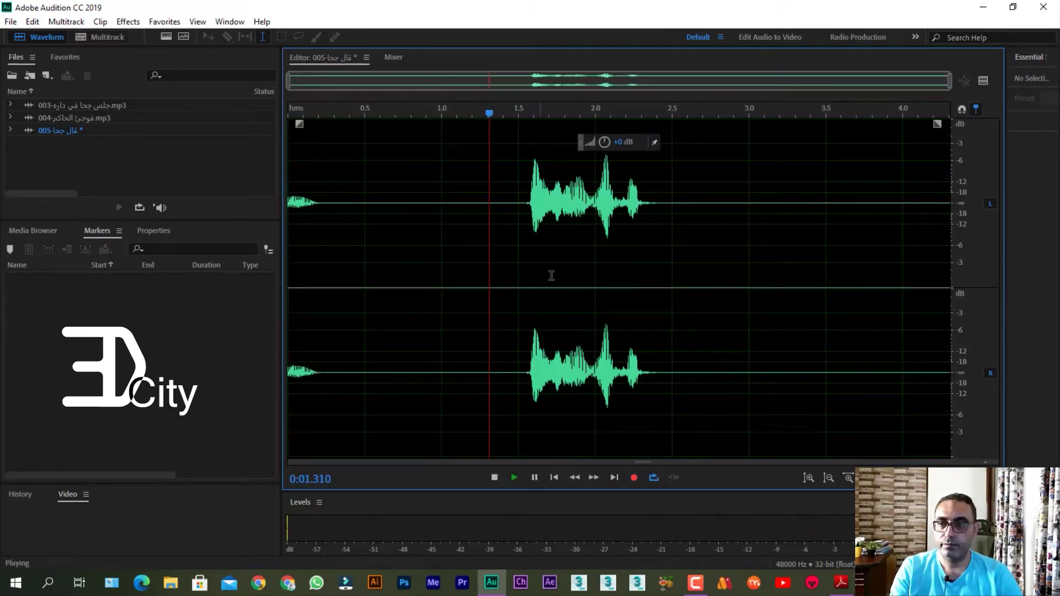
{"action": "key", "text": "space"}
{"action": "left_click_drag", "start_coordinate": [327, 269], "coordinate": [237, 274]}
{"action": "key", "text": "Delete"}
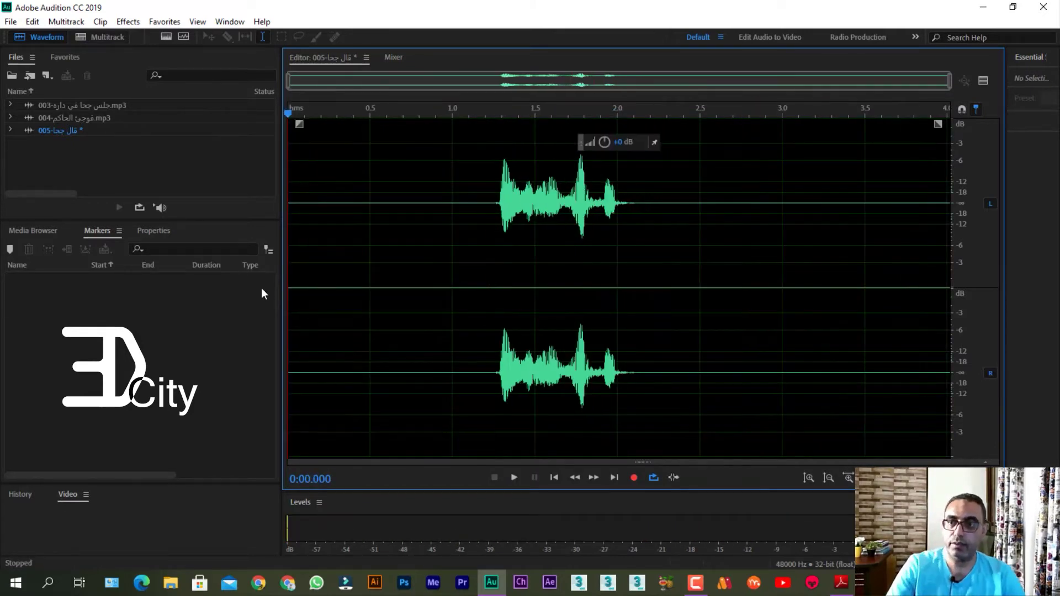
Save the trimmed recording in the 07-p\Vs folder as "005-قال جحا" in MP3 Audio format.
{"action": "left_click", "coordinate": [10, 25]}
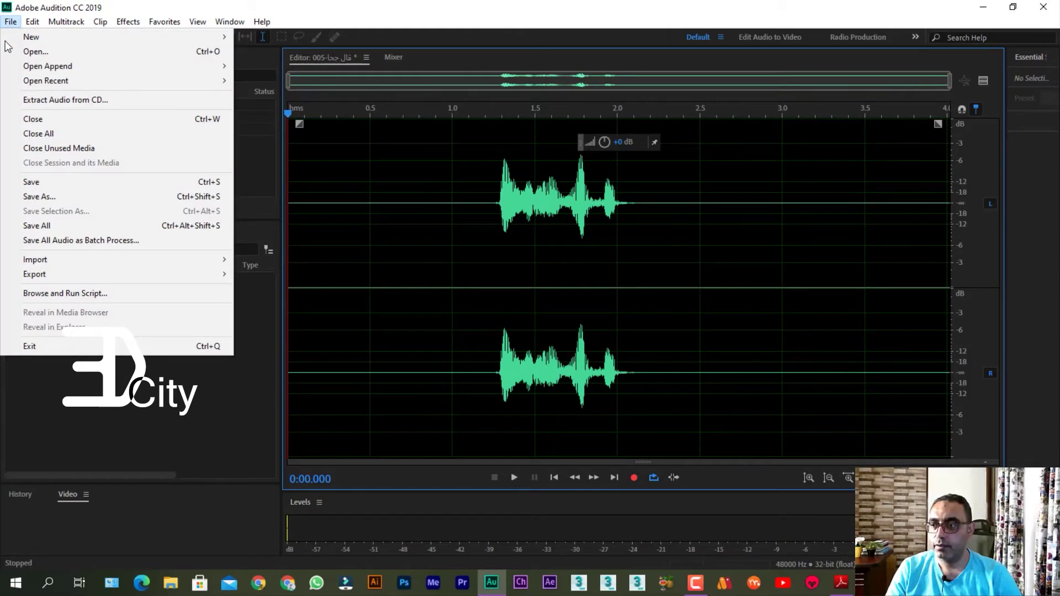
{"action": "left_click", "coordinate": [47, 201]}
{"action": "left_click", "coordinate": [490, 219]}
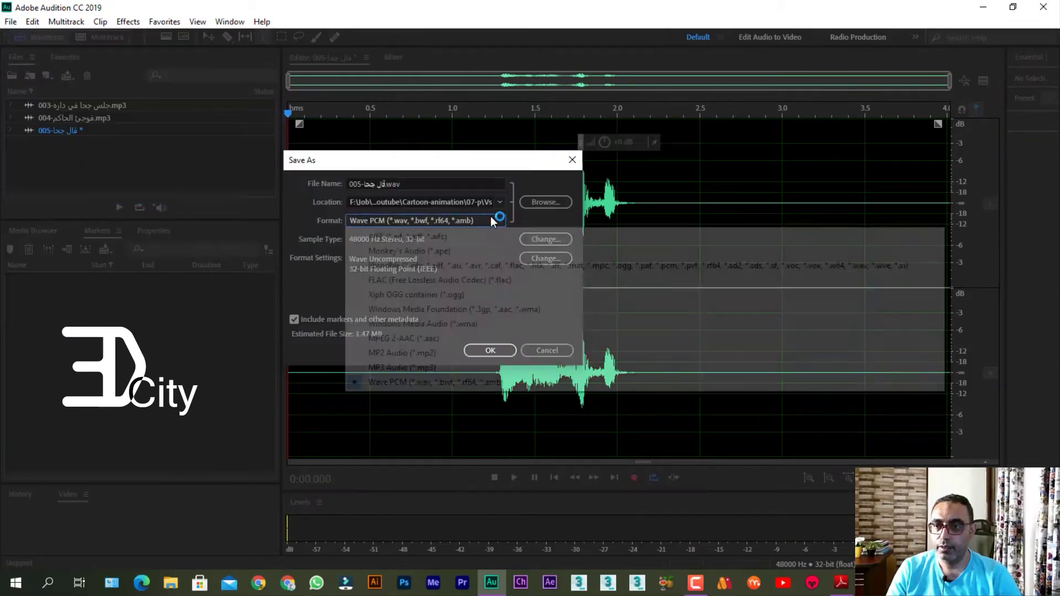
{"action": "left_click", "coordinate": [408, 368]}
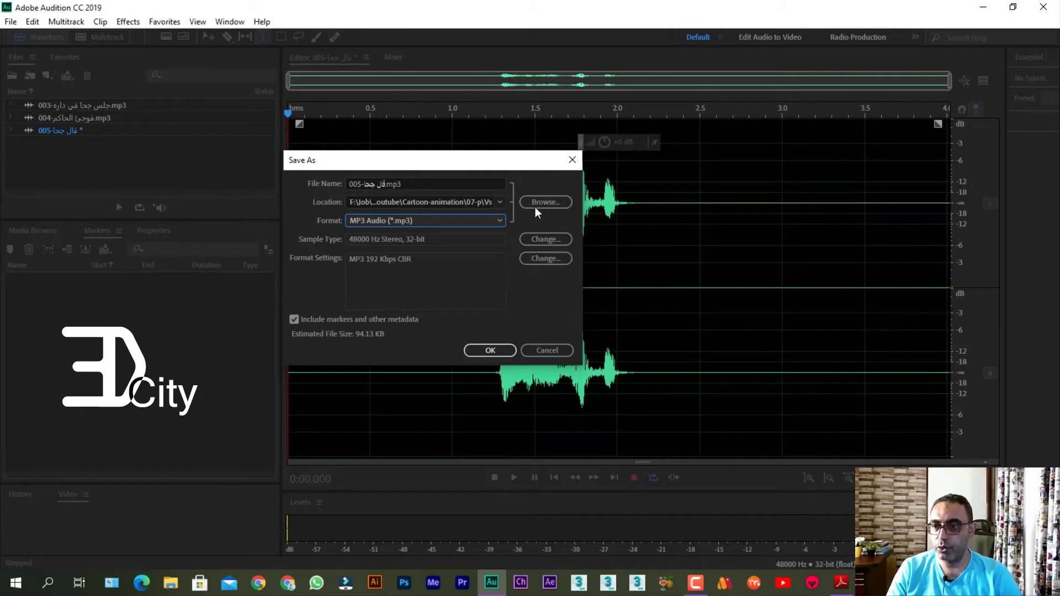
{"action": "left_click", "coordinate": [498, 351]}
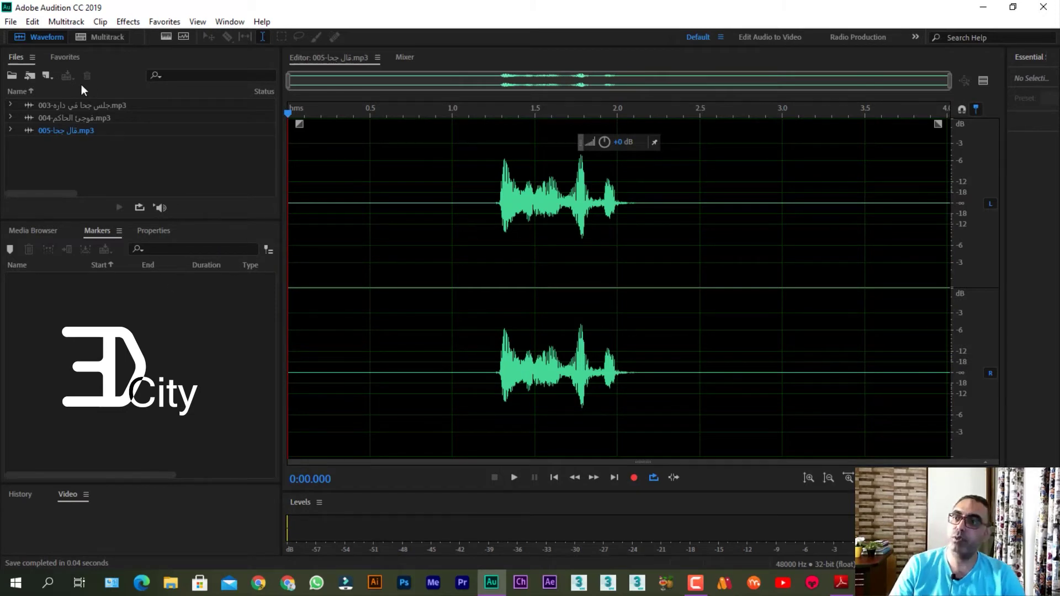
Create a new audio file named "001-كنت أود" at 48000 Hz, Stereo, 32 (float).
{"action": "left_click", "coordinate": [30, 76]}
{"action": "left_click", "coordinate": [82, 103]}
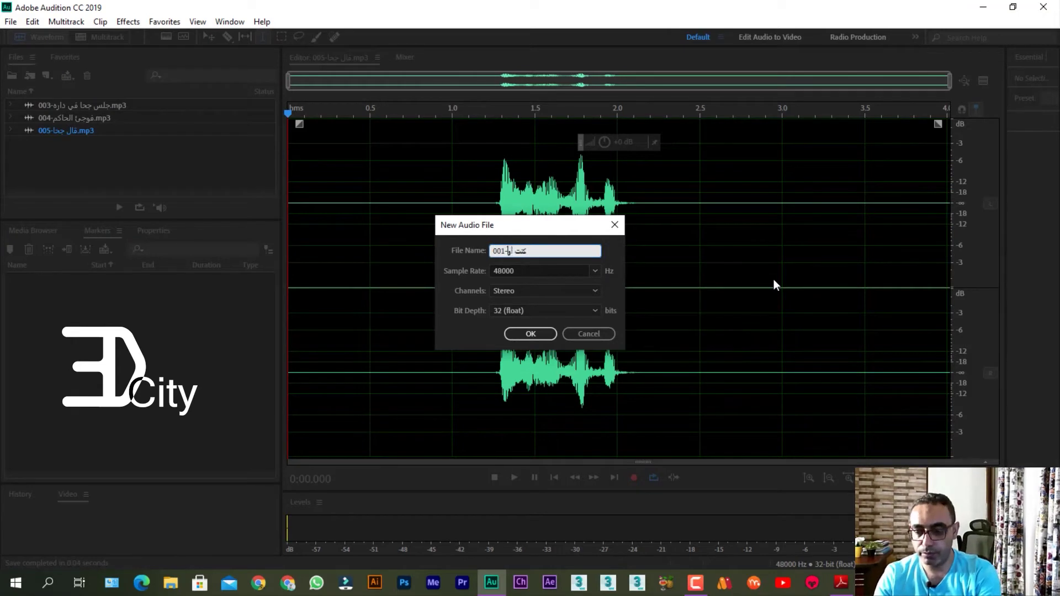
{"action": "key", "text": "shift+space"}
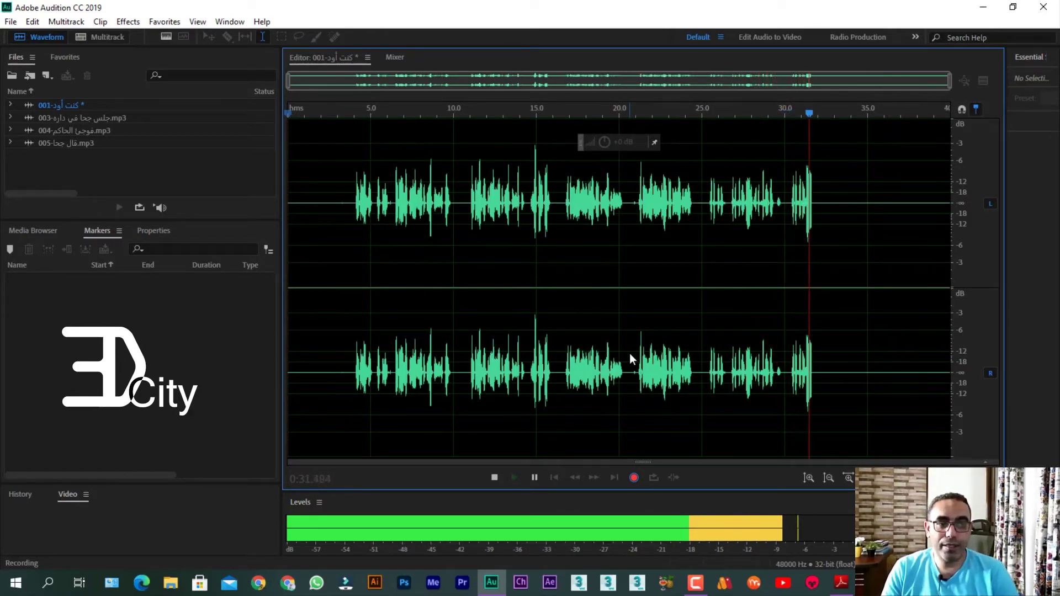
Record about 33 seconds of narration into file 001 and delete the unwanted takes before about 10.4 s.
{"action": "key", "text": "space"}
{"action": "left_click", "coordinate": [354, 263]}
{"action": "key", "text": "space"}
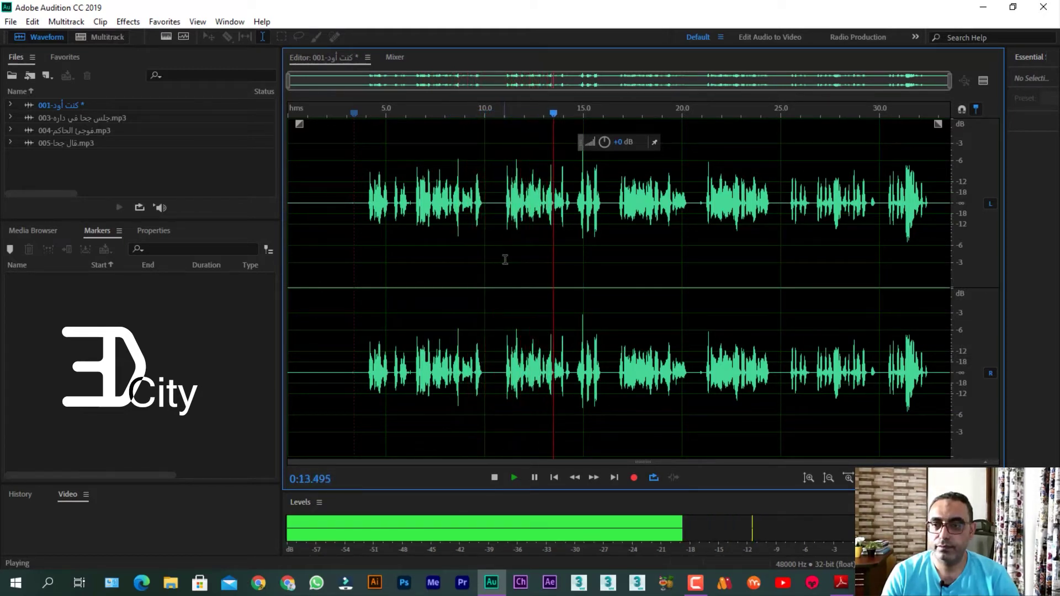
{"action": "key", "text": "space"}
{"action": "left_click_drag", "start_coordinate": [493, 263], "coordinate": [253, 271]}
{"action": "key", "text": "Delete"}
Play recording 001 from about 4.2 s and delete the unwanted take from about 6.0 s to 10.7 s.
{"action": "left_click", "coordinate": [410, 253]}
{"action": "key", "text": "space"}
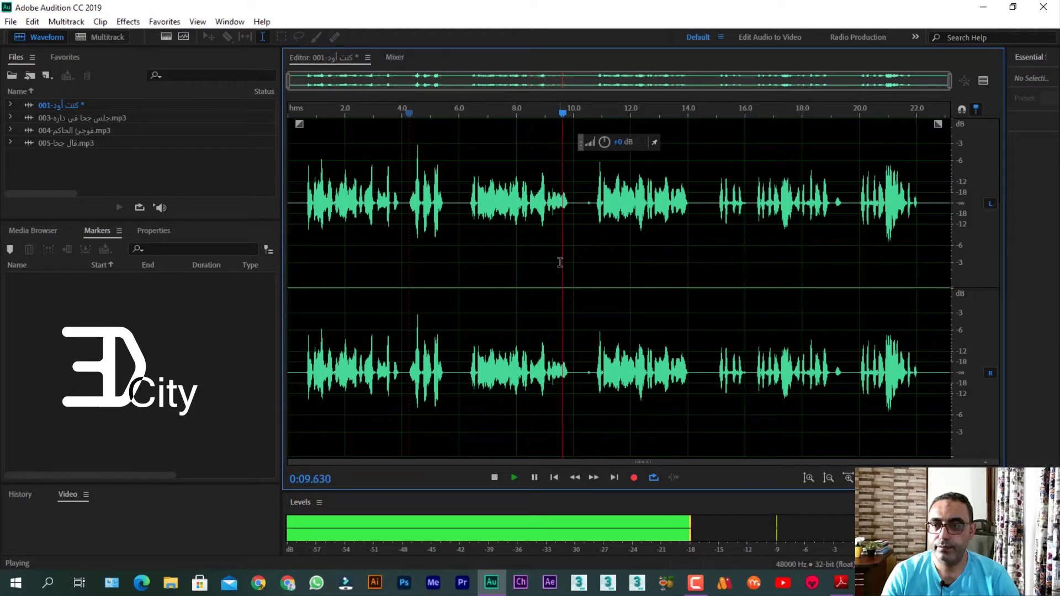
{"action": "key", "text": "space"}
{"action": "left_click_drag", "start_coordinate": [595, 236], "coordinate": [458, 233]}
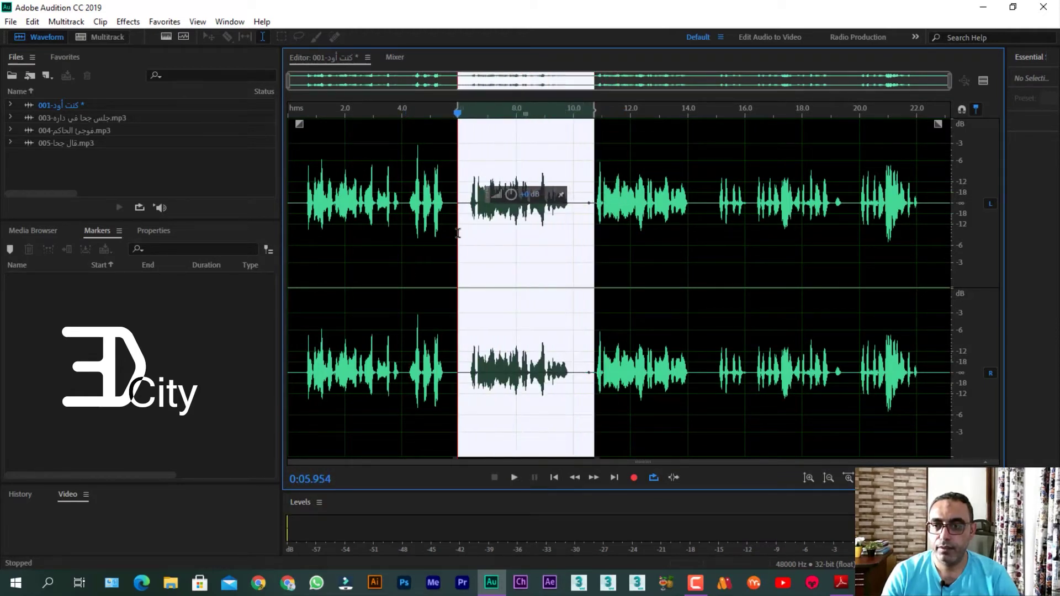
{"action": "key", "text": "Delete"}
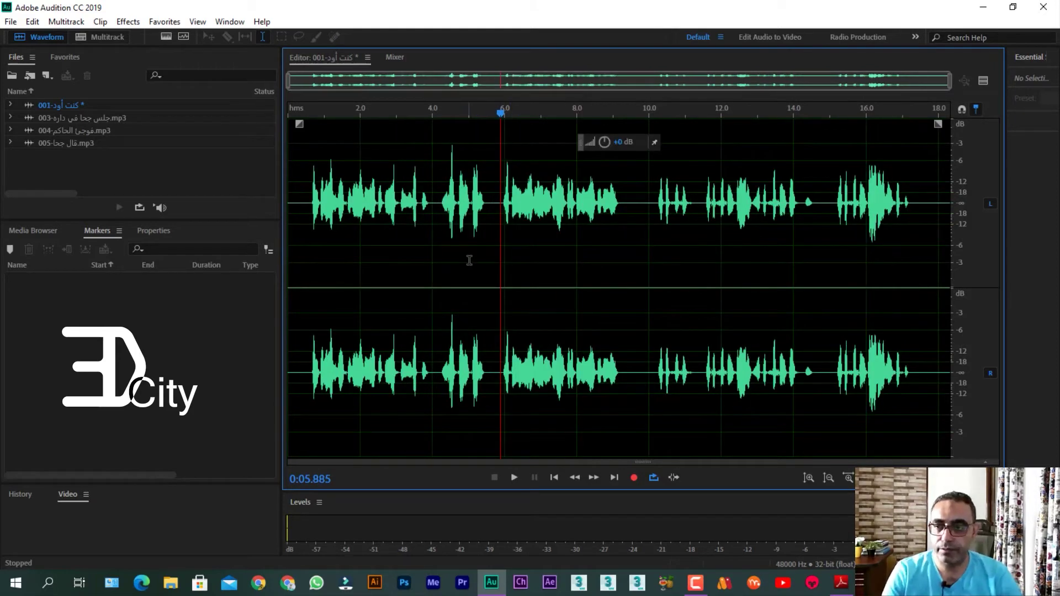
Play the rest of recording 001 from about 5 s and delete the range from about 9.5 s to 15.0 s.
{"action": "key", "text": "space"}
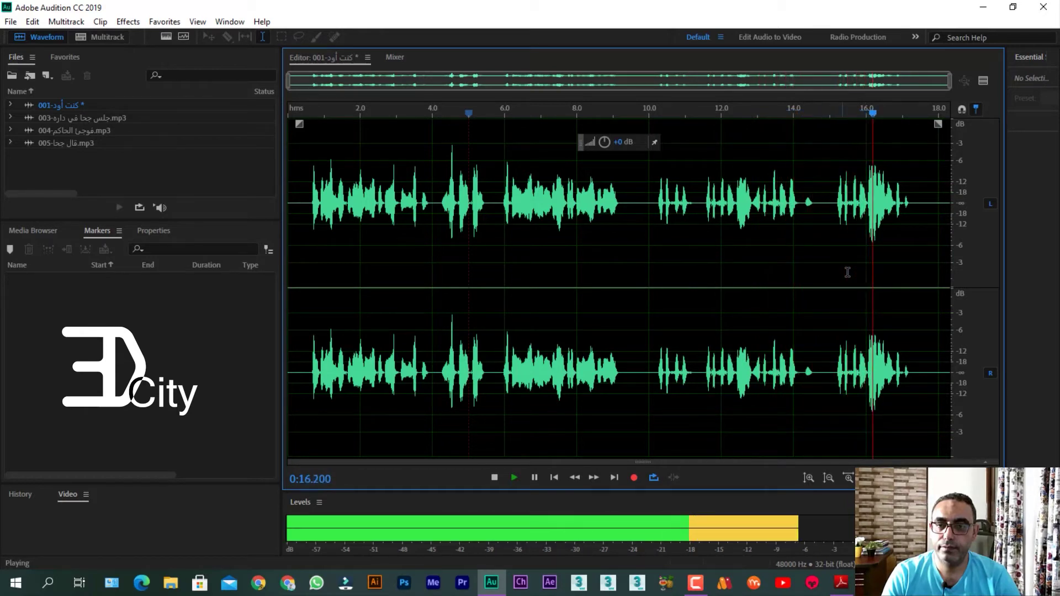
{"action": "key", "text": "space"}
{"action": "left_click_drag", "start_coordinate": [830, 271], "coordinate": [630, 271]}
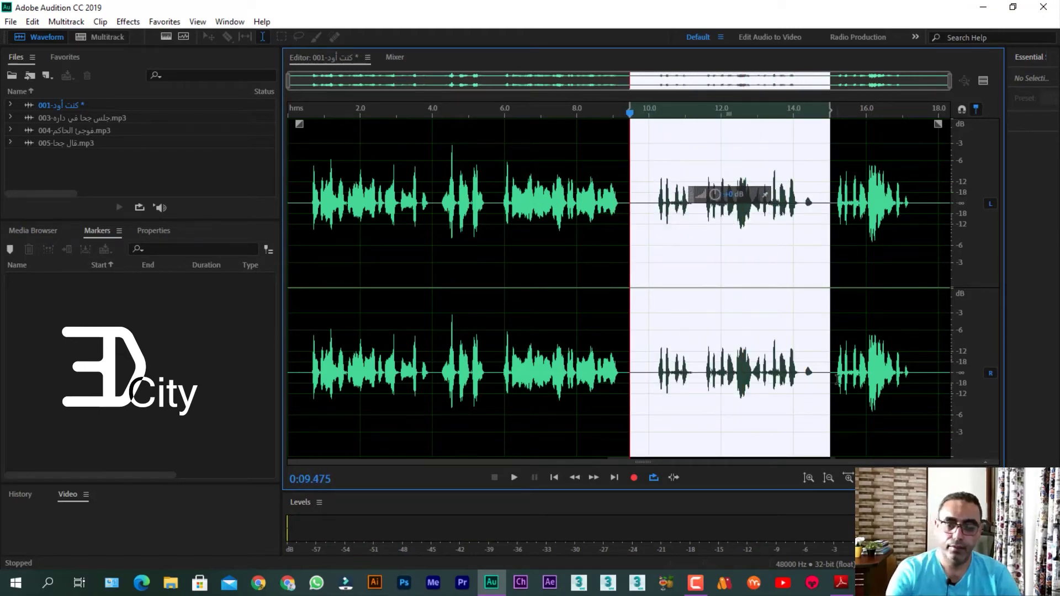
{"action": "key", "text": "Delete"}
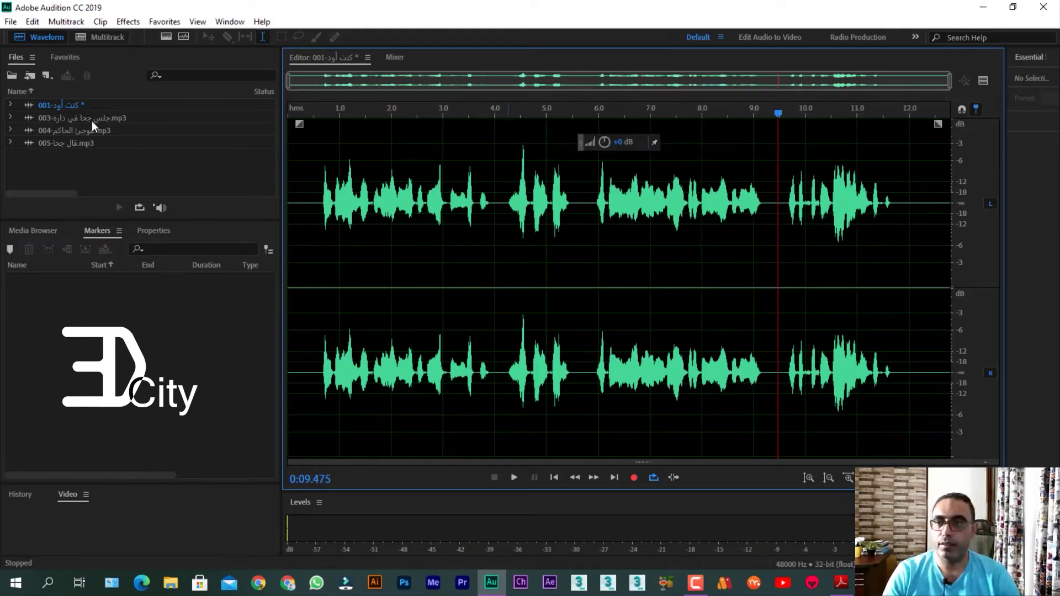
Start saving recording 001-كنت أود under a new name and create and open a folder "جحا" inside Vs as its location.
{"action": "left_click", "coordinate": [11, 22]}
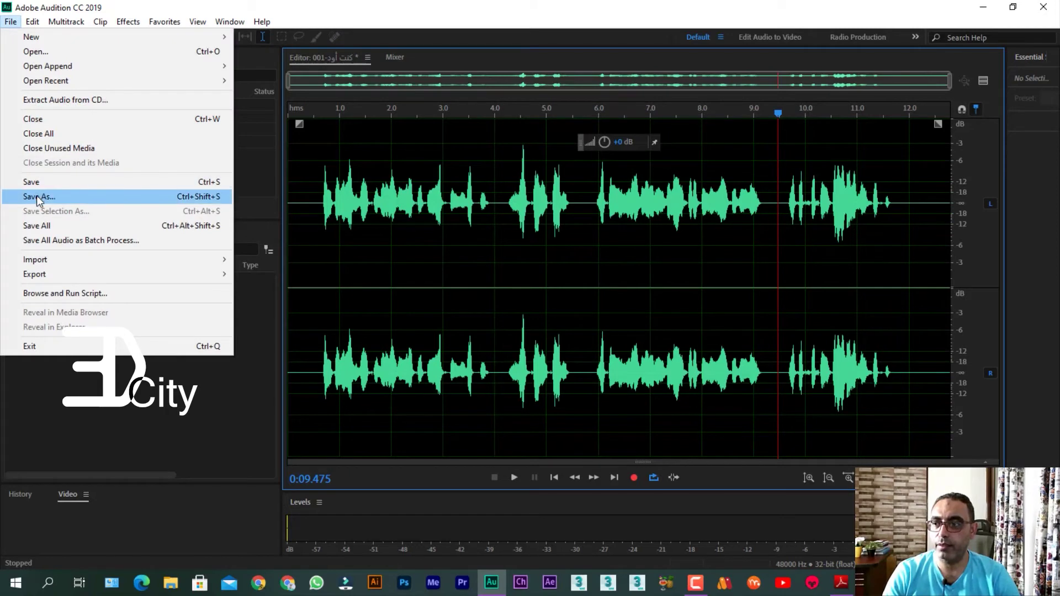
{"action": "left_click", "coordinate": [36, 197]}
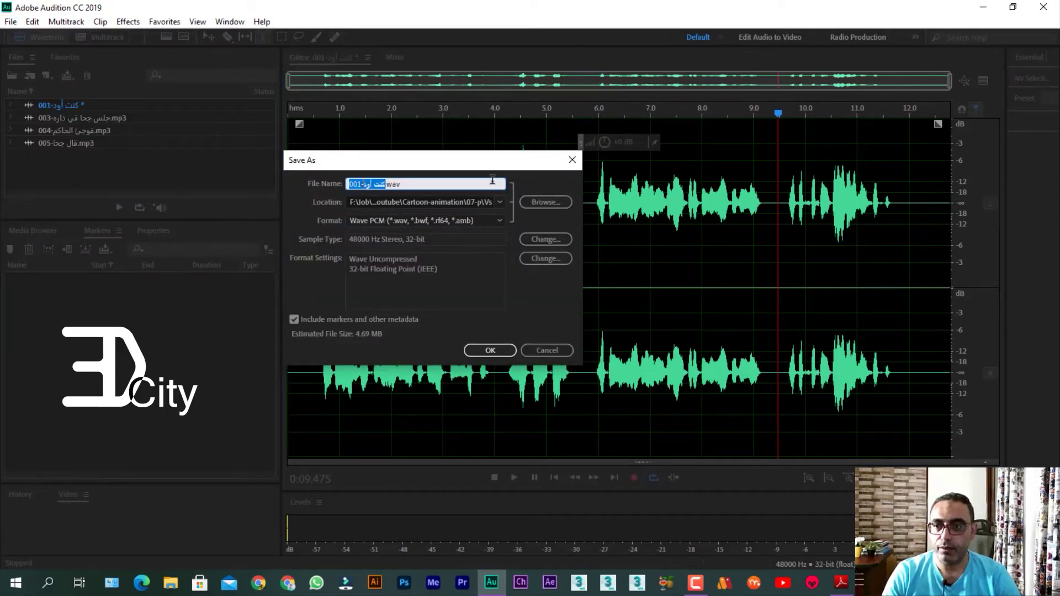
{"action": "left_click", "coordinate": [547, 202]}
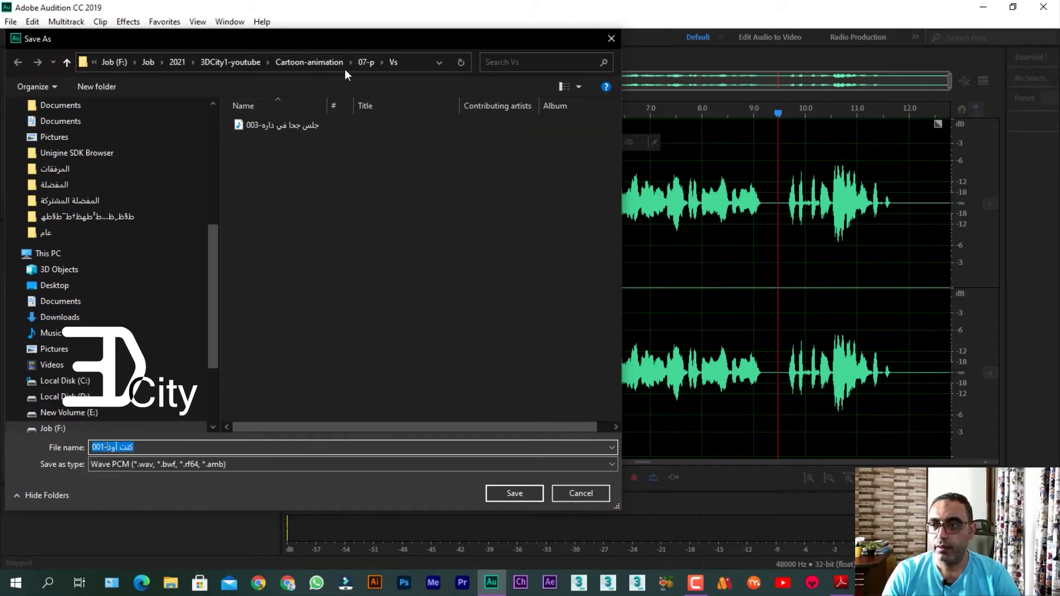
{"action": "left_click", "coordinate": [108, 86]}
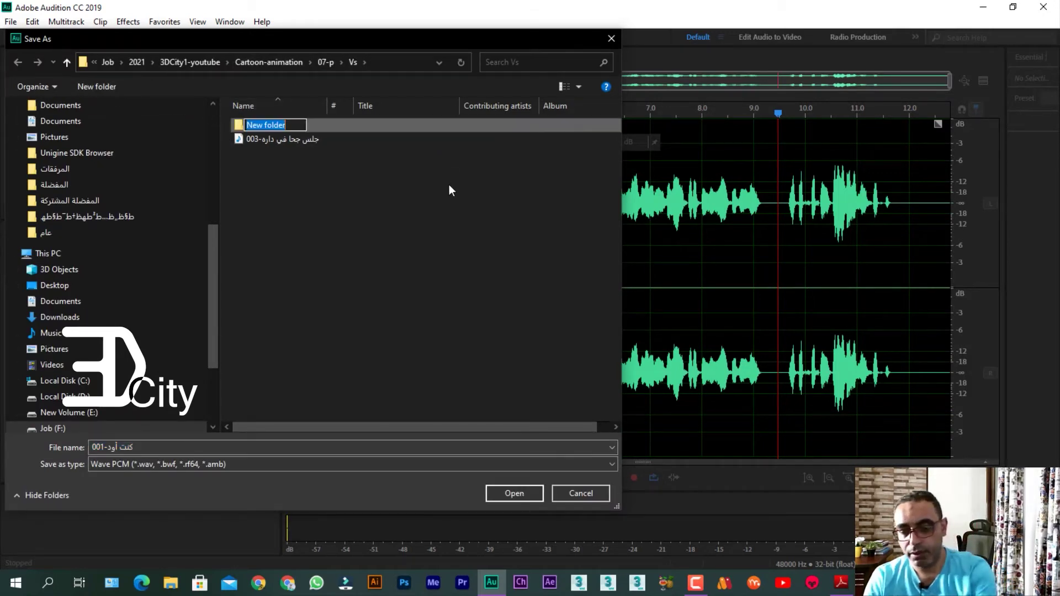
{"action": "type", "text": "جحا"}
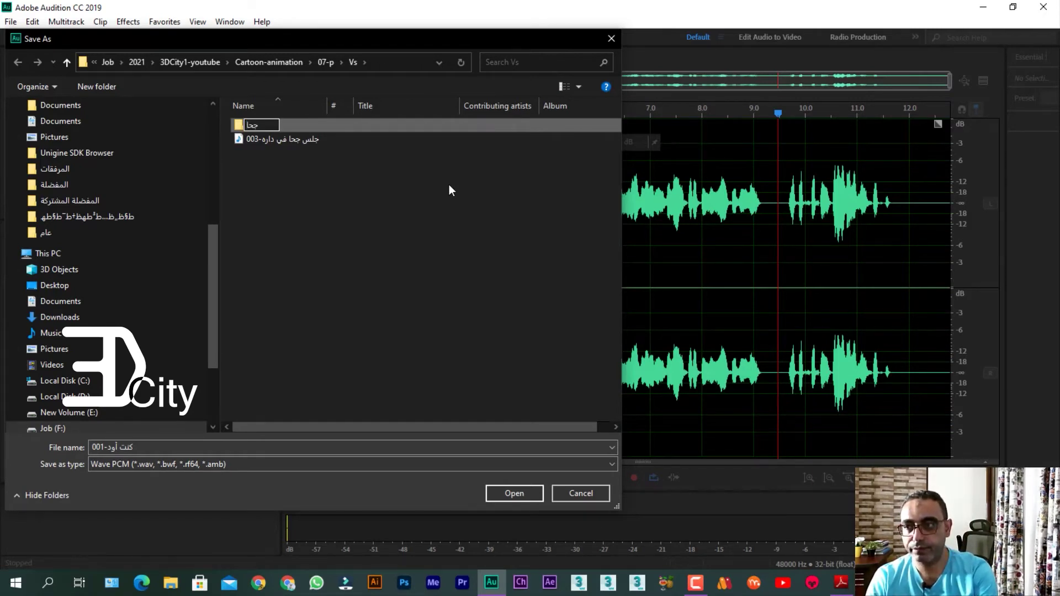
{"action": "key", "text": "Return"}
{"action": "key", "text": "Return"}
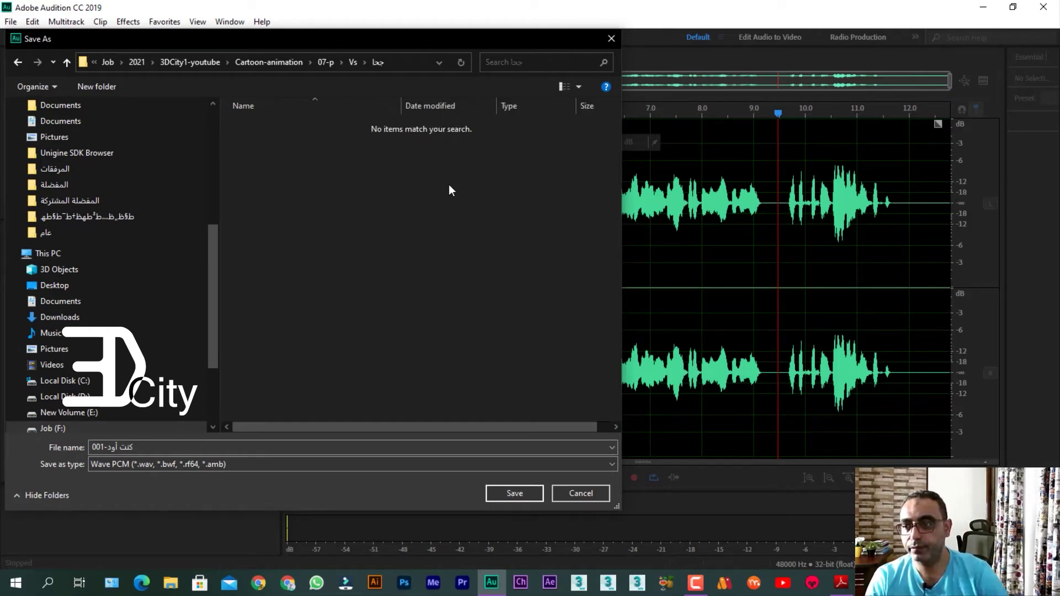
Save recording 001-كنت أود into the جحا folder in MP3 Audio format.
{"action": "left_click", "coordinate": [516, 493]}
{"action": "left_click", "coordinate": [477, 218]}
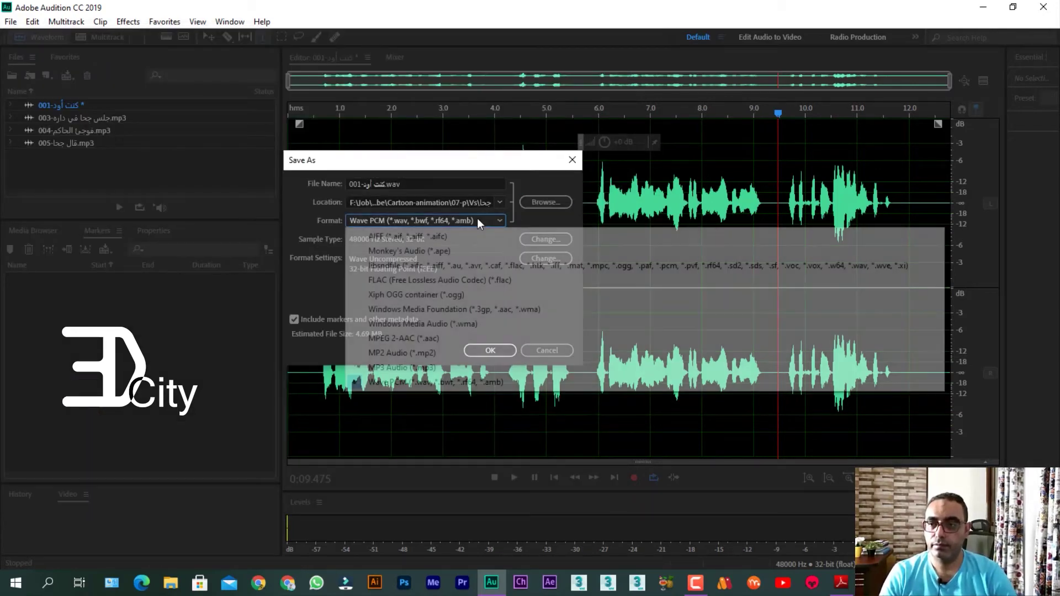
{"action": "left_click", "coordinate": [411, 367]}
{"action": "left_click", "coordinate": [478, 350]}
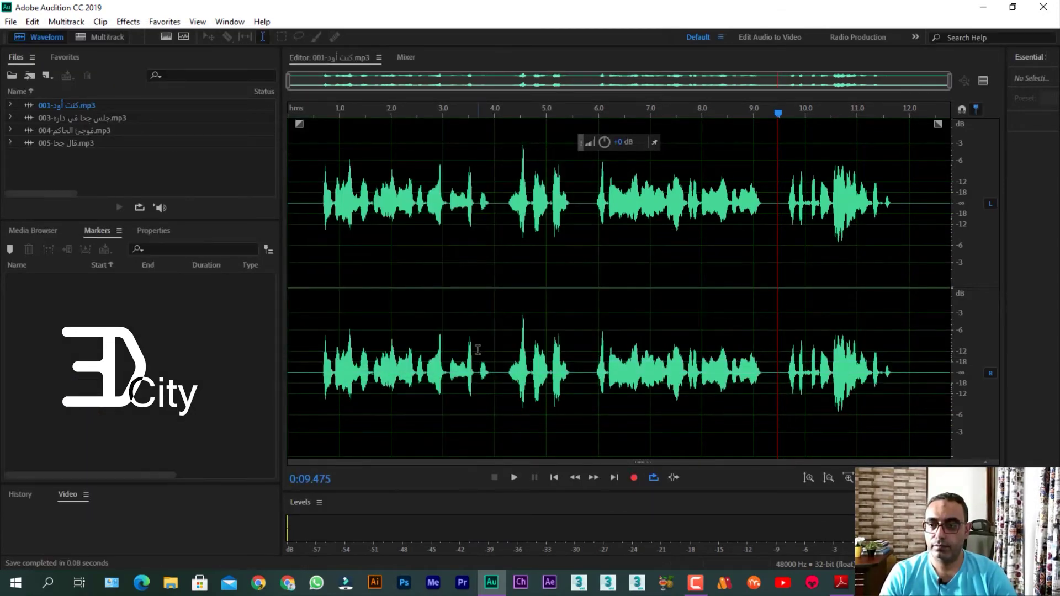
Create a new audio file named "006-فزال الغضب" at 48000 Hz, Stereo, 32 (float).
{"action": "left_click", "coordinate": [78, 149]}
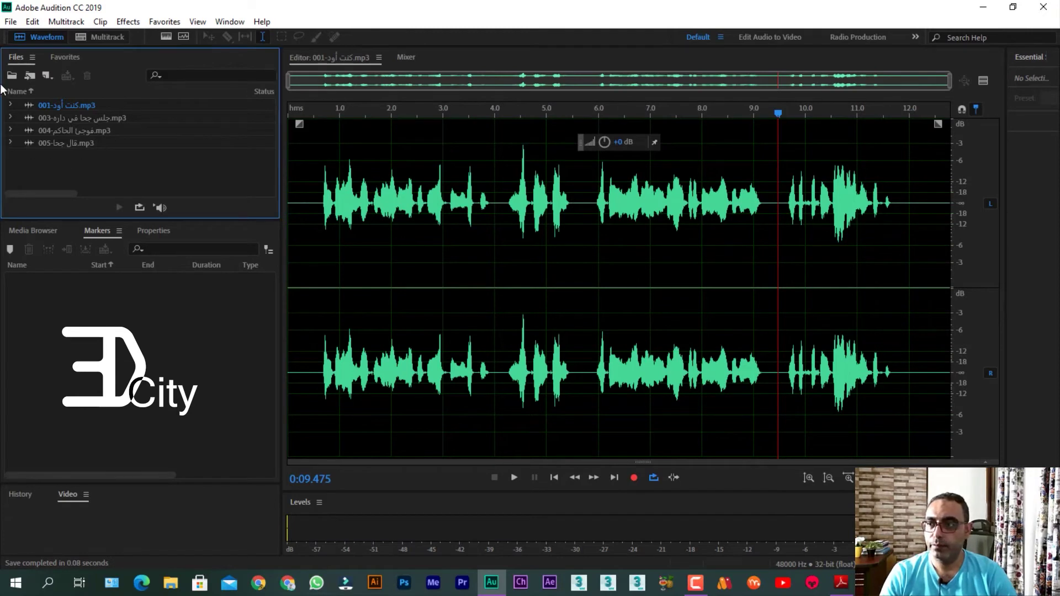
{"action": "left_click", "coordinate": [45, 76]}
{"action": "left_click", "coordinate": [101, 105]}
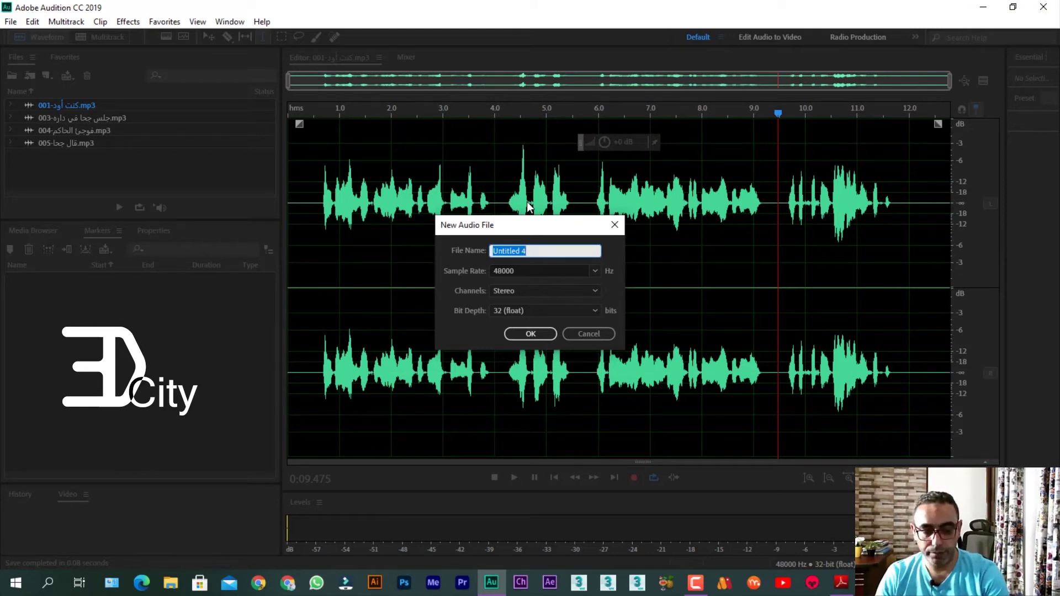
{"action": "type", "text": "006-قال"}
{"action": "key", "text": "Return"}
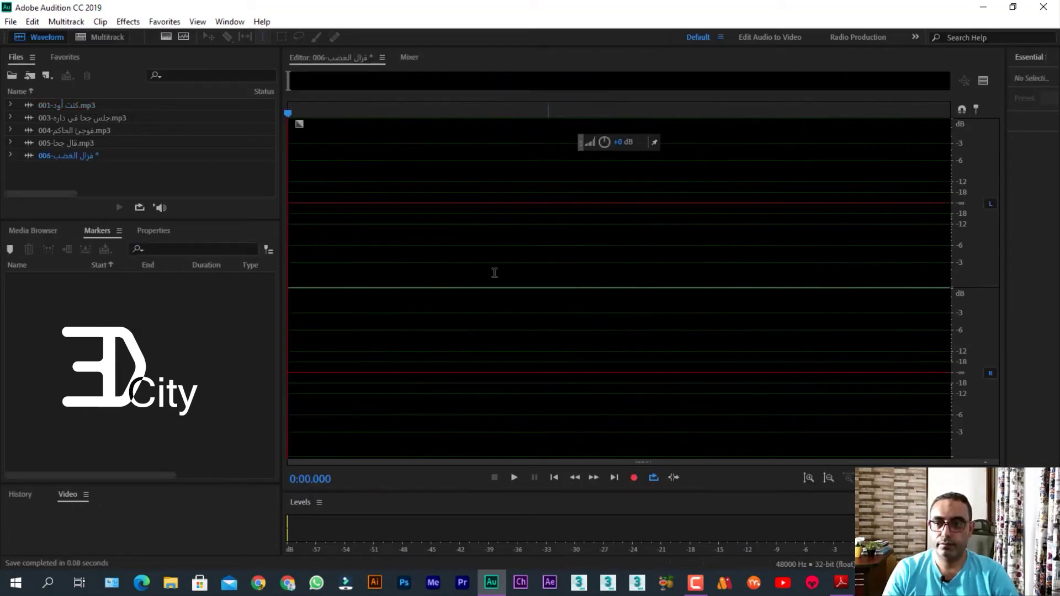
Record about 6.3 seconds of narration into file 006, delete the silence before about 1.5 s and play the result.
{"action": "left_click", "coordinate": [634, 478]}
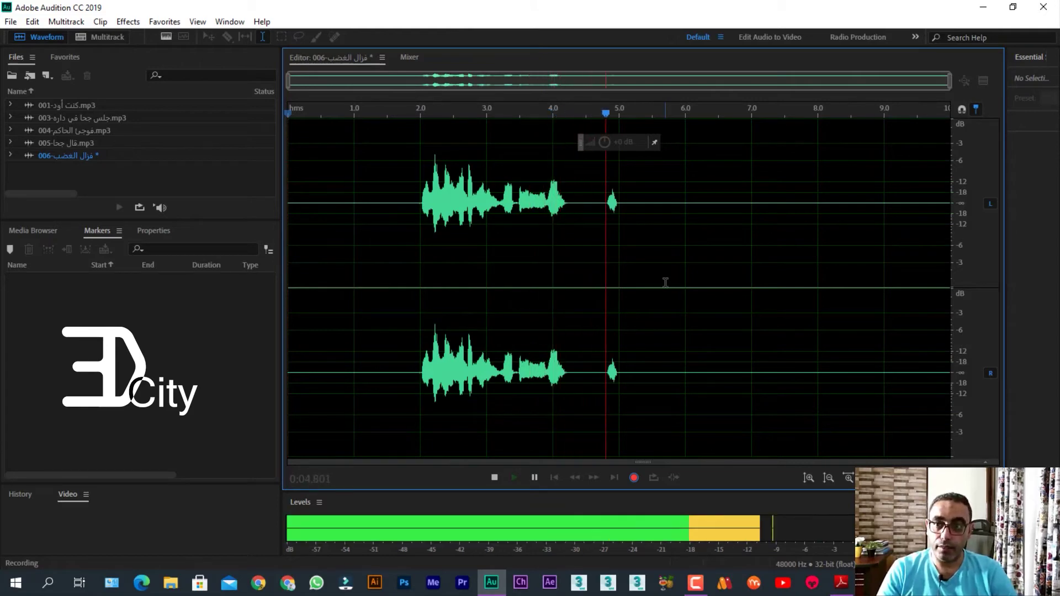
{"action": "key", "text": "space"}
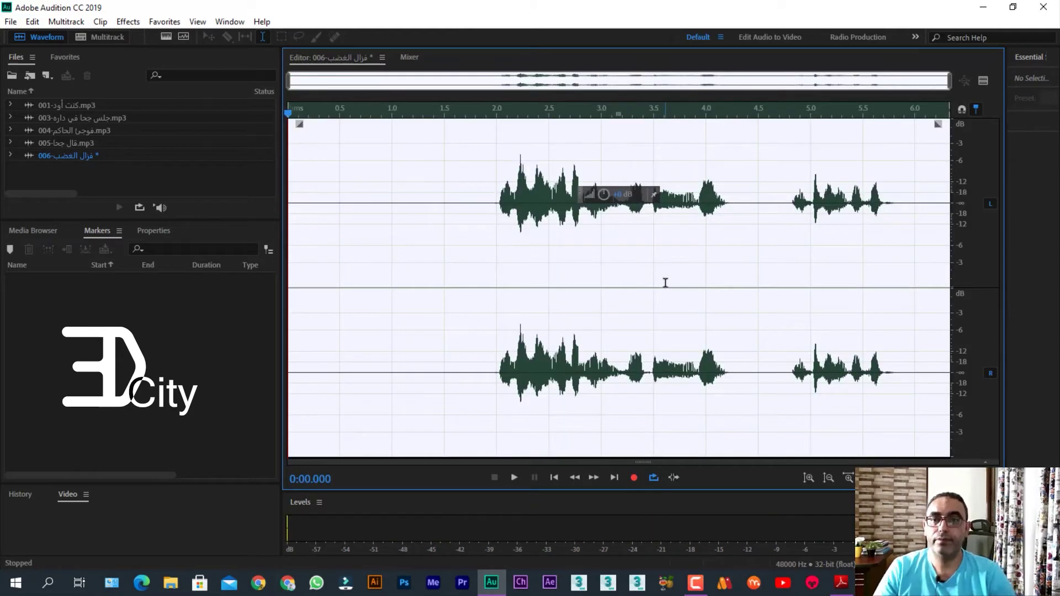
{"action": "left_click_drag", "start_coordinate": [448, 259], "coordinate": [255, 263]}
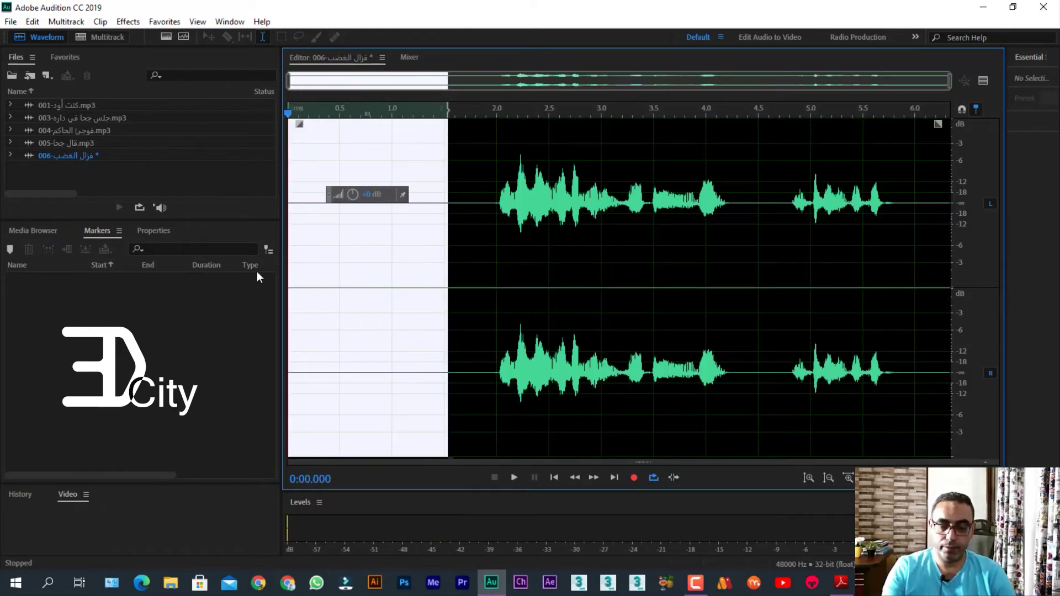
{"action": "key", "text": "Delete"}
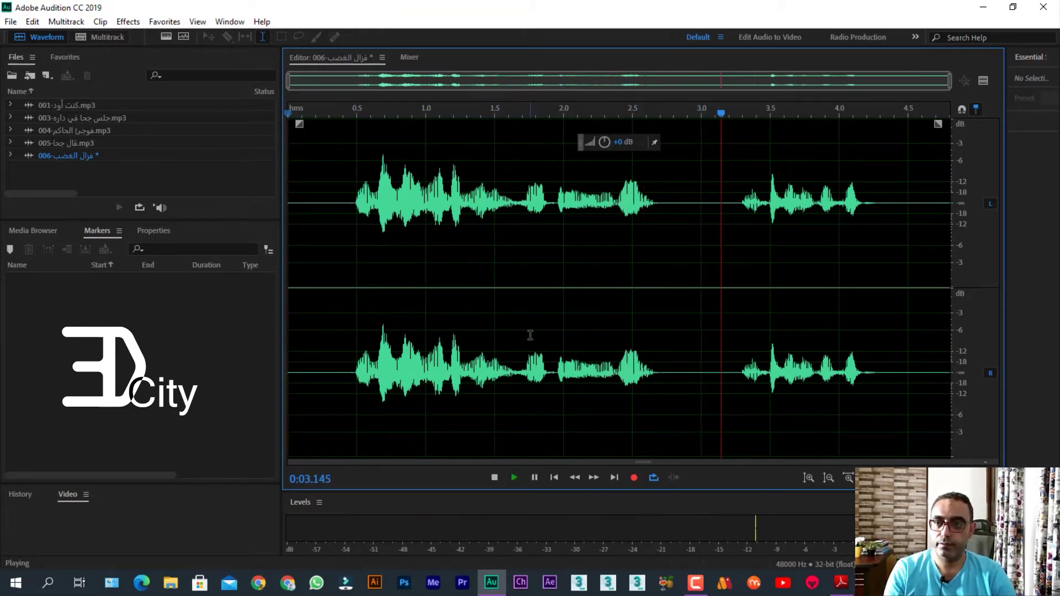
{"action": "key", "text": "space"}
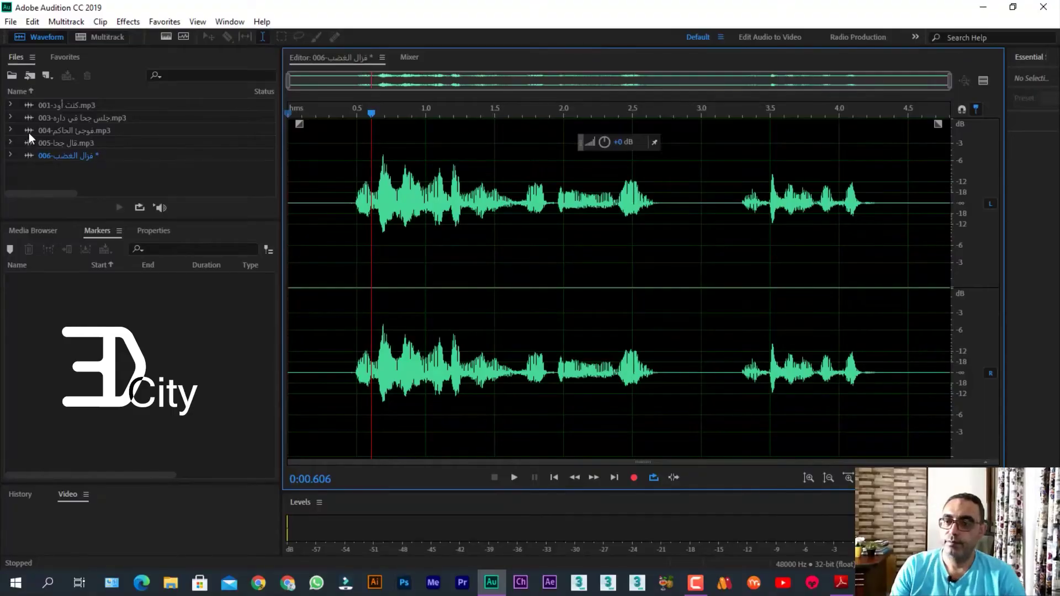
Save recording 006-فزال الغضب in MP3 Audio format in the Vs folder.
{"action": "left_click", "coordinate": [8, 21]}
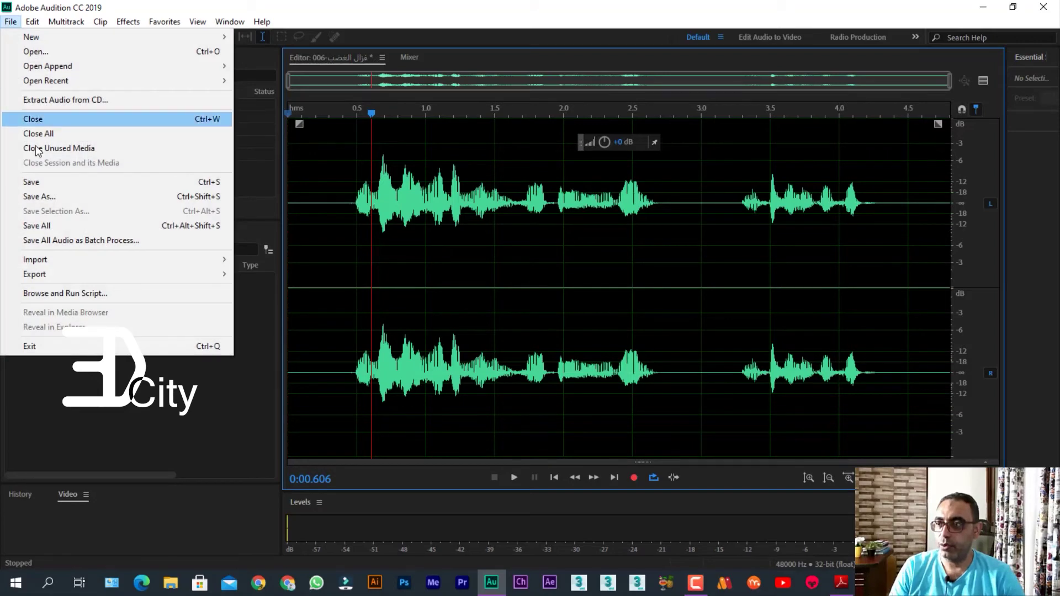
{"action": "left_click", "coordinate": [41, 196]}
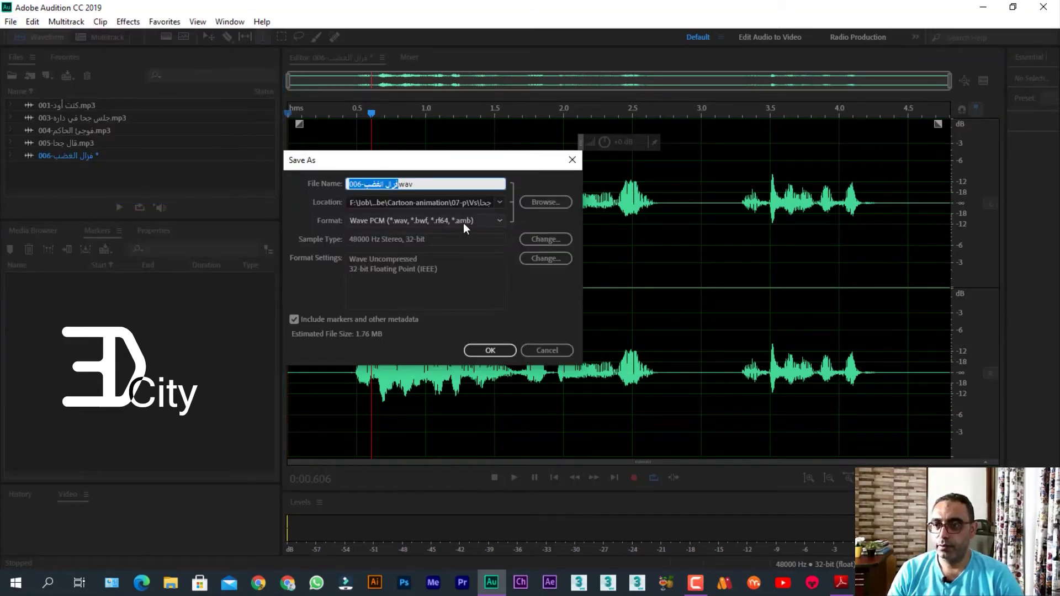
{"action": "left_click", "coordinate": [464, 223]}
{"action": "left_click", "coordinate": [442, 417]}
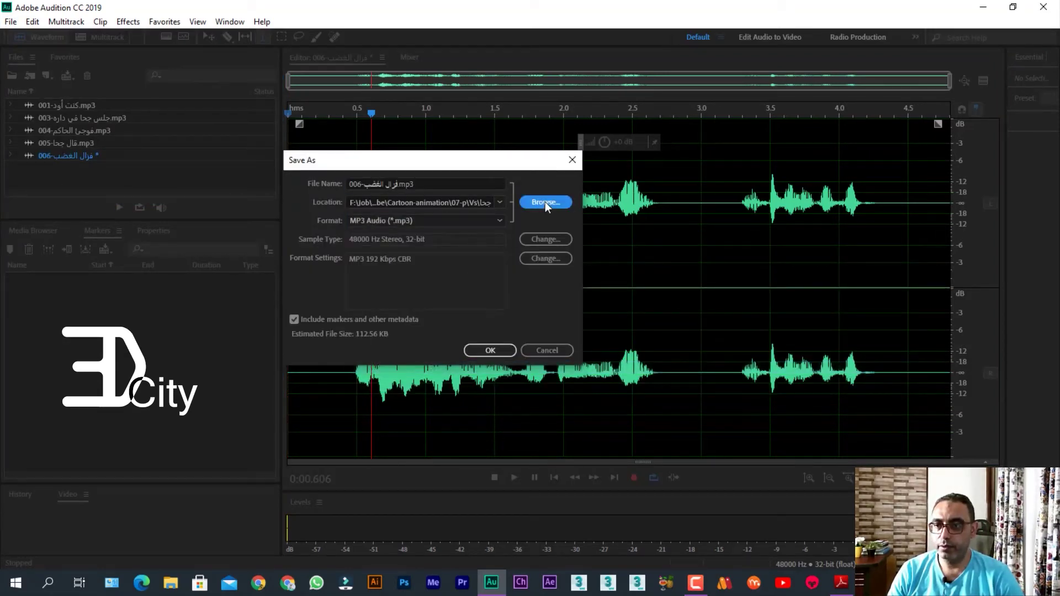
{"action": "left_click", "coordinate": [545, 202]}
{"action": "left_click", "coordinate": [350, 61]}
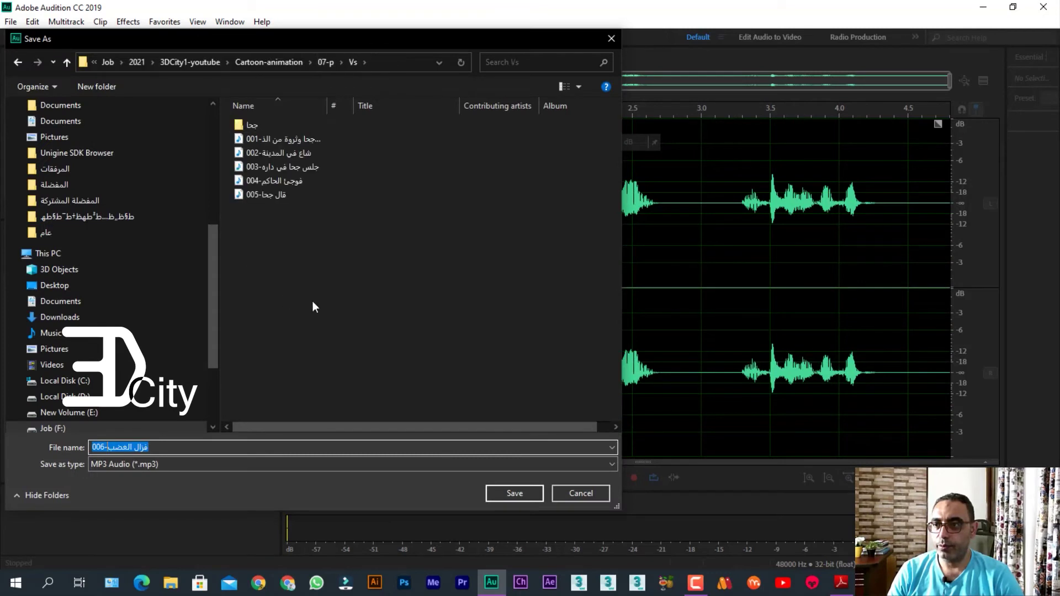
{"action": "left_click", "coordinate": [512, 492]}
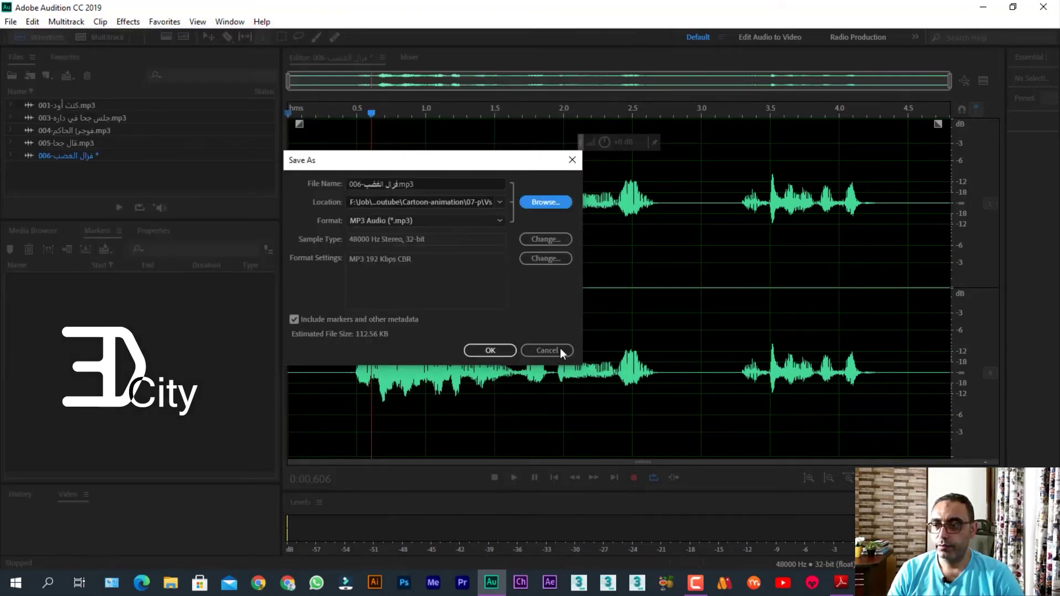
{"action": "left_click", "coordinate": [512, 348]}
{"action": "left_click", "coordinate": [333, 268]}
Create a new audio file named "001-الحاكم" at 48000 Hz, Stereo, 32 (float).
{"action": "left_click", "coordinate": [47, 75]}
{"action": "left_click", "coordinate": [91, 100]}
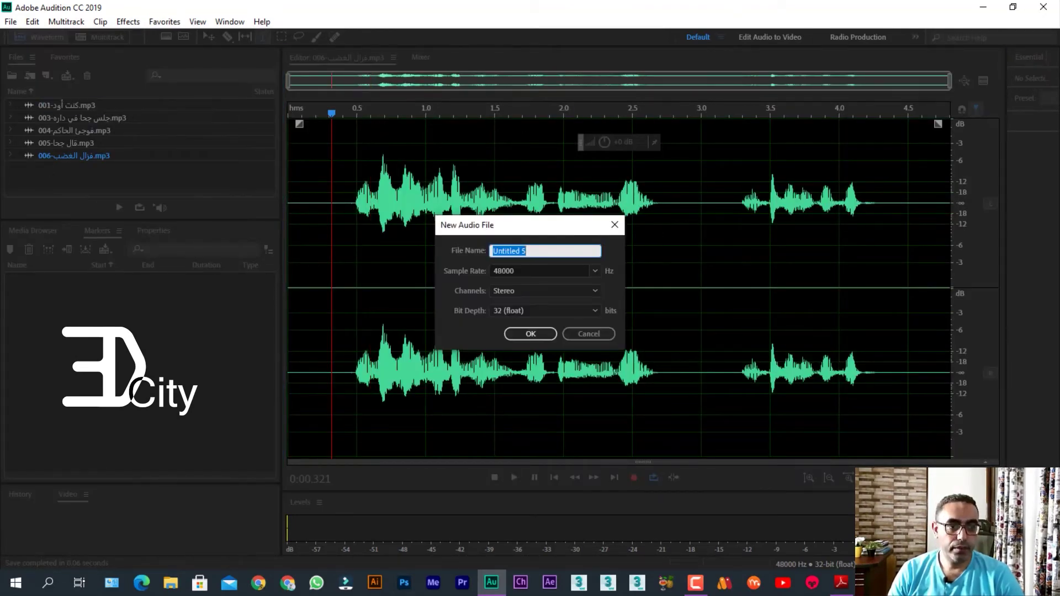
{"action": "type", "text": "001-الحاكم"}
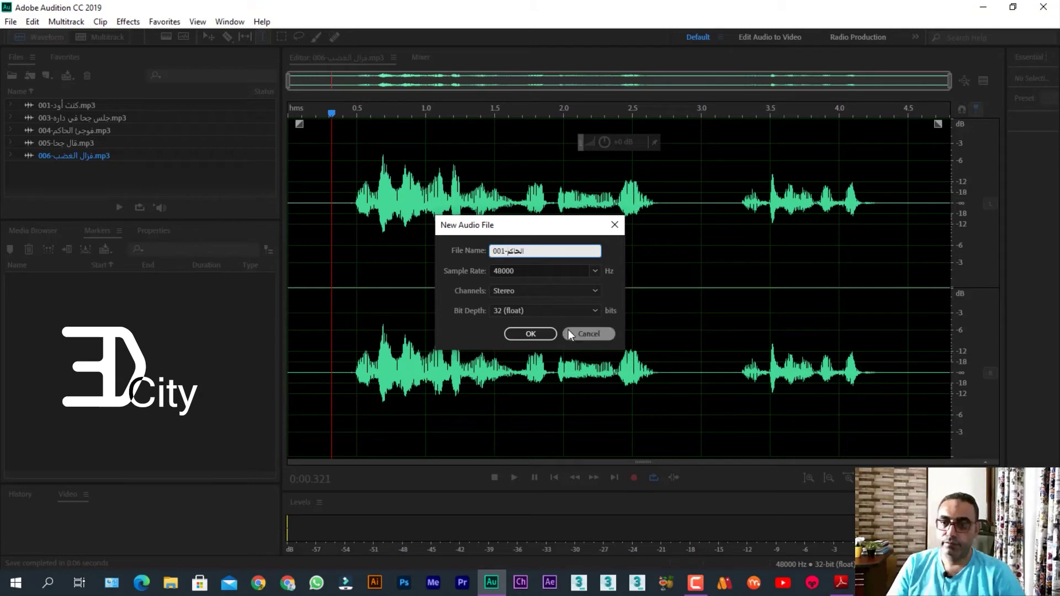
{"action": "key", "text": "Return"}
Record about 17.5 seconds of narration into 001-الحاكم and delete the unwanted takes before about 11.5 s.
{"action": "left_click", "coordinate": [634, 477]}
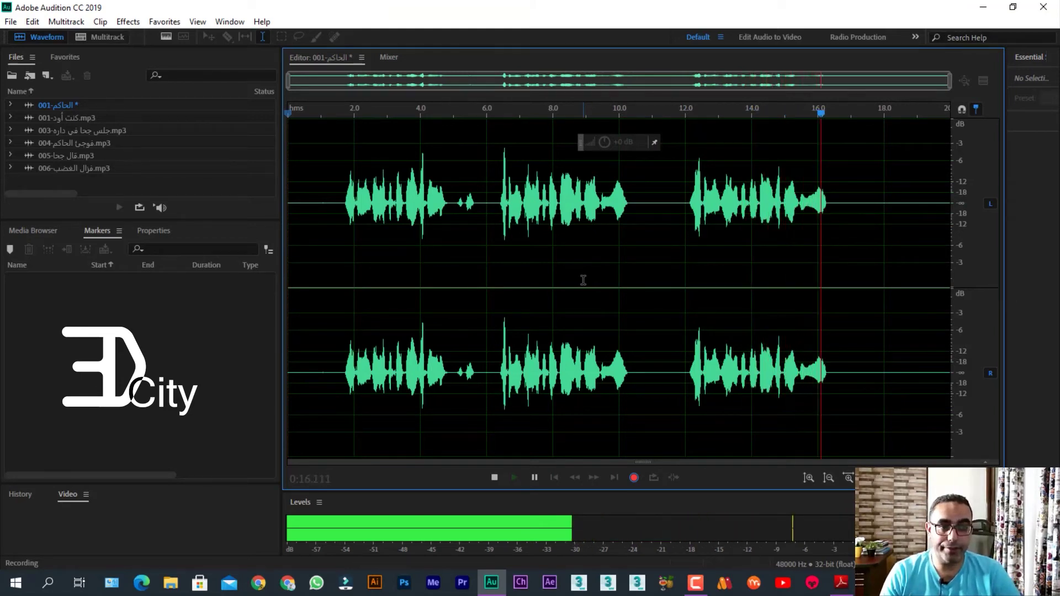
{"action": "key", "text": "space"}
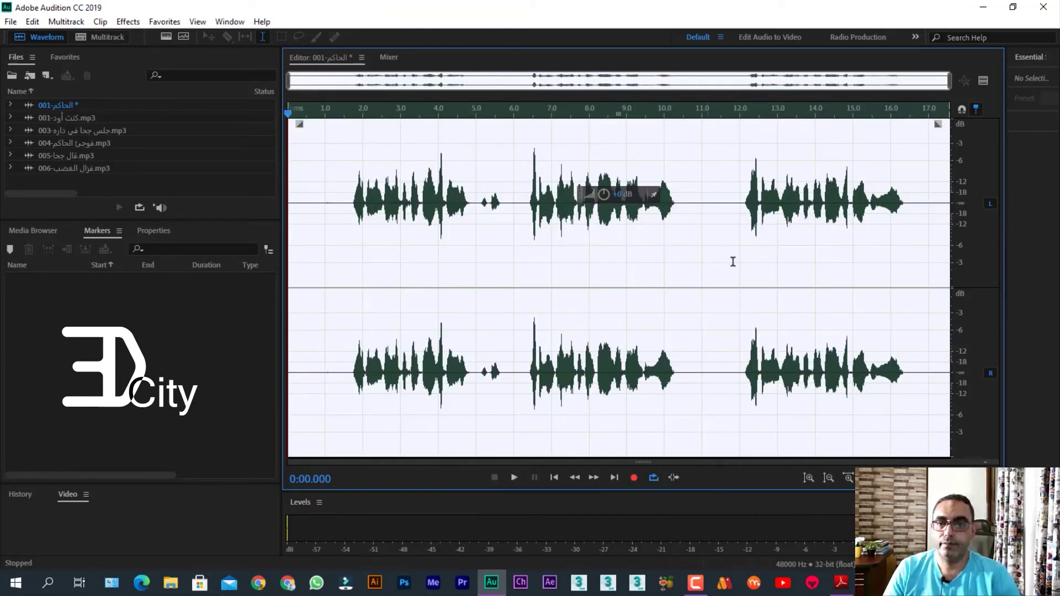
{"action": "left_click_drag", "start_coordinate": [719, 266], "coordinate": [148, 264]}
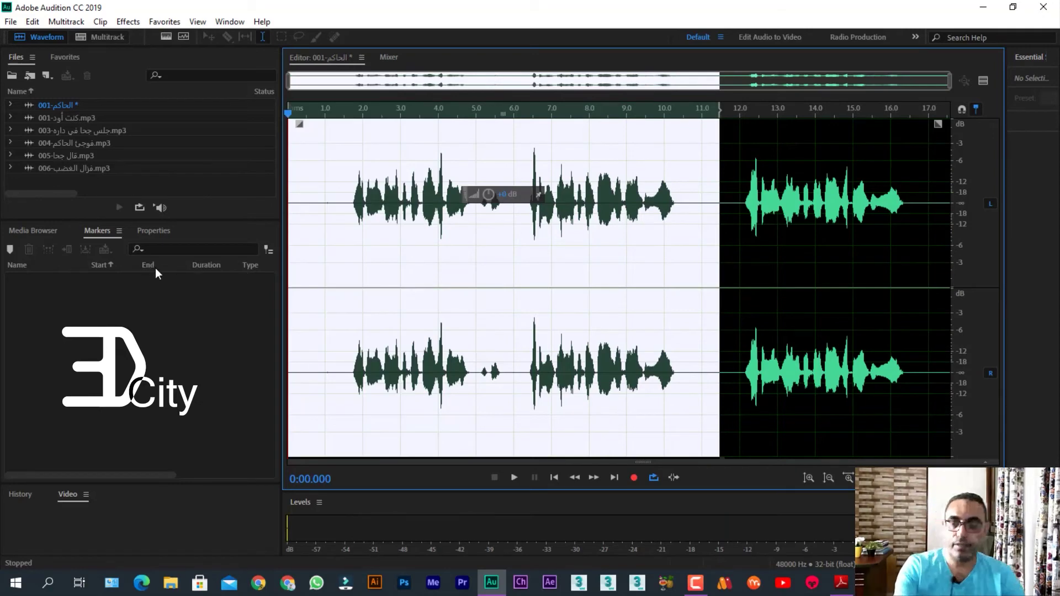
{"action": "key", "text": "Delete"}
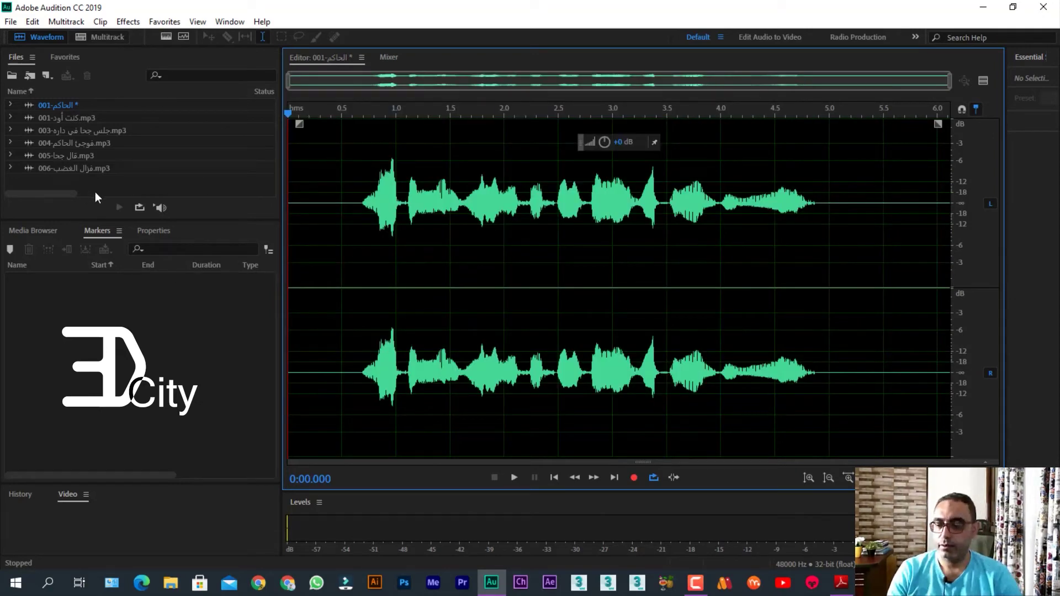
{"action": "left_click", "coordinate": [11, 21]}
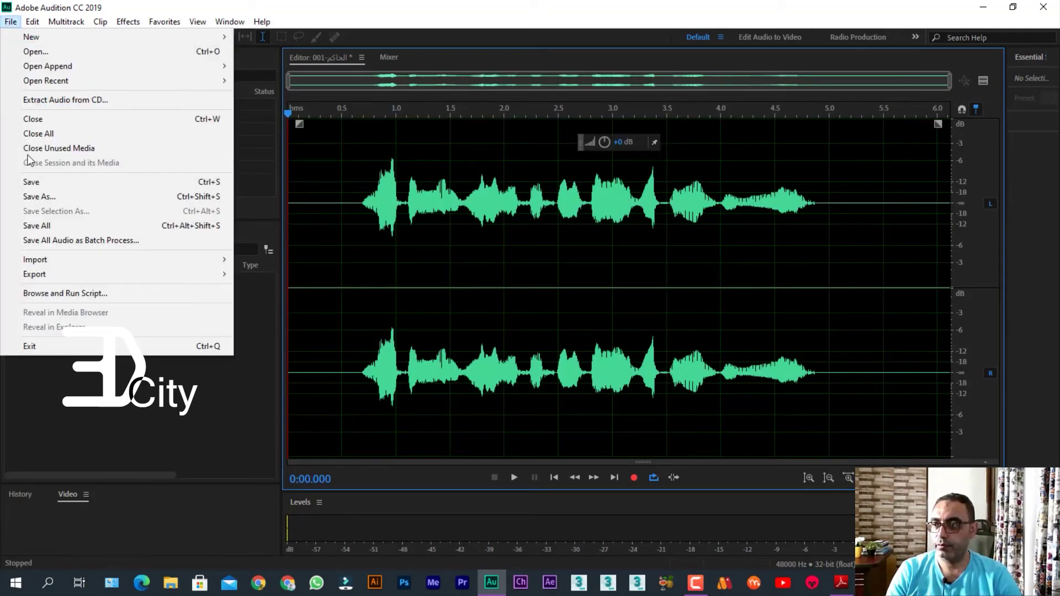
{"action": "left_click", "coordinate": [41, 197]}
{"action": "left_click", "coordinate": [535, 349]}
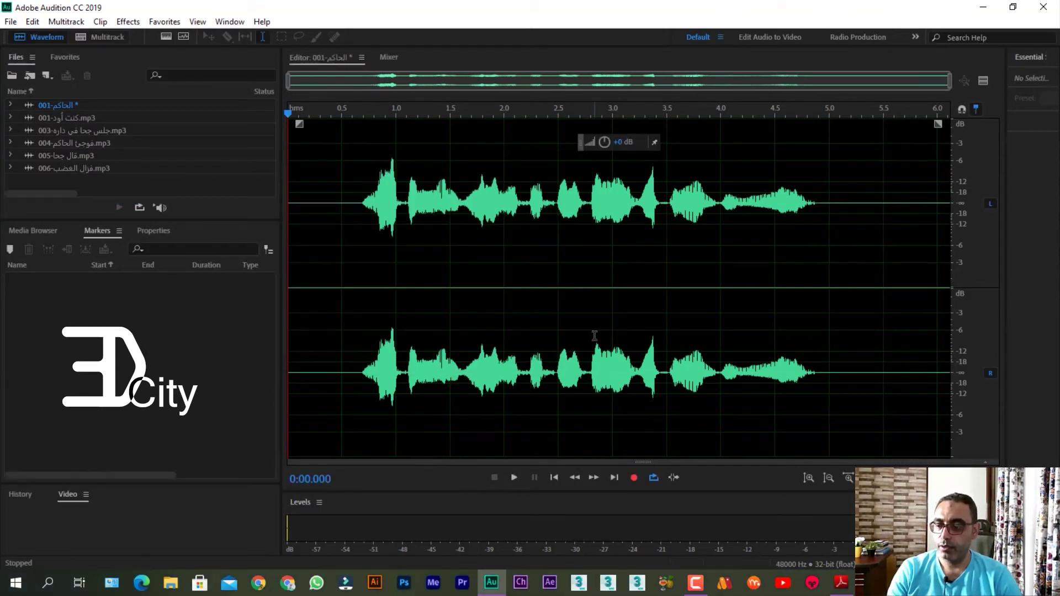
{"action": "key", "text": "ctrl+shift+s"}
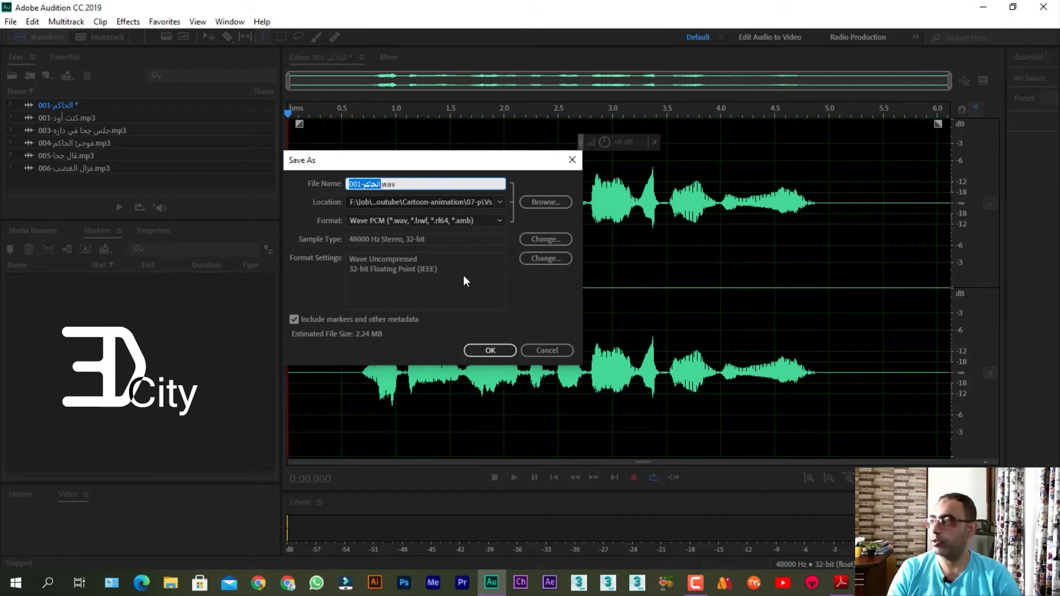
{"action": "left_click", "coordinate": [536, 349]}
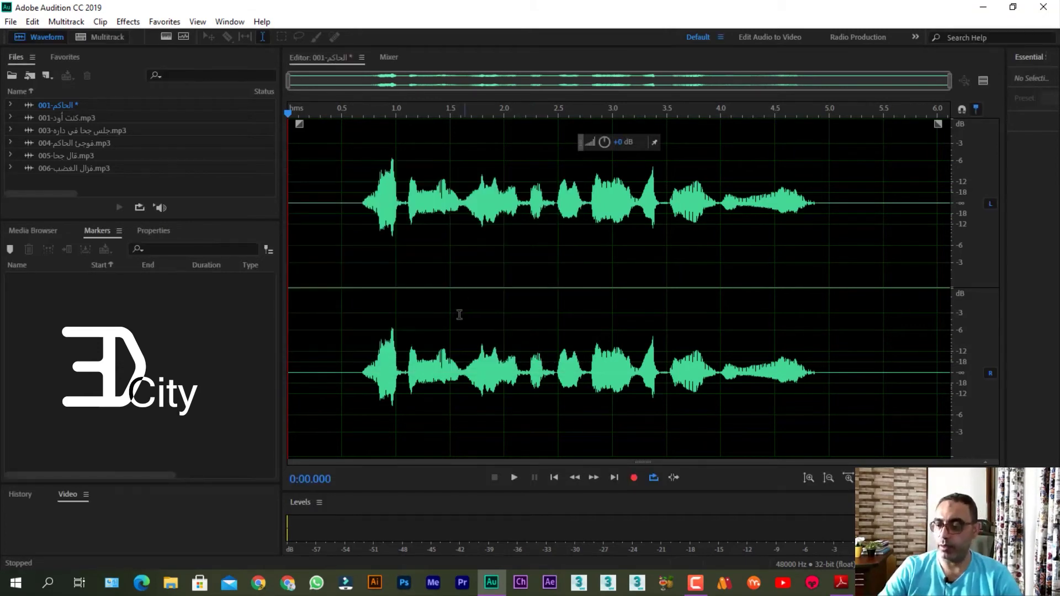
Save recording 001-الحاكم in MP3 Audio format in a new folder named "الحاكم" inside the Vs folder.
{"action": "key", "text": "ctrl+shift+s"}
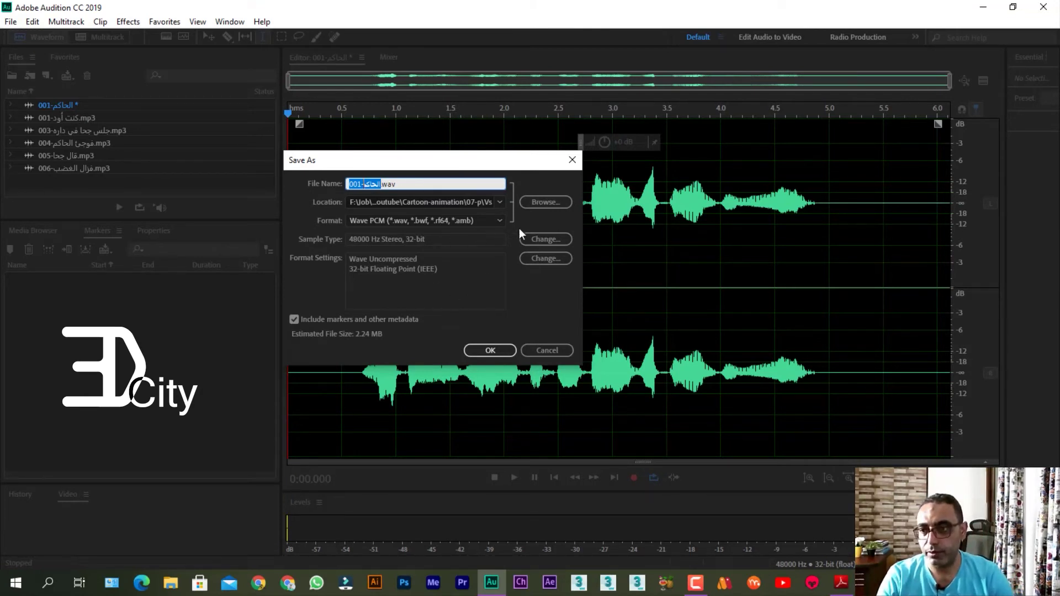
{"action": "left_click", "coordinate": [484, 221]}
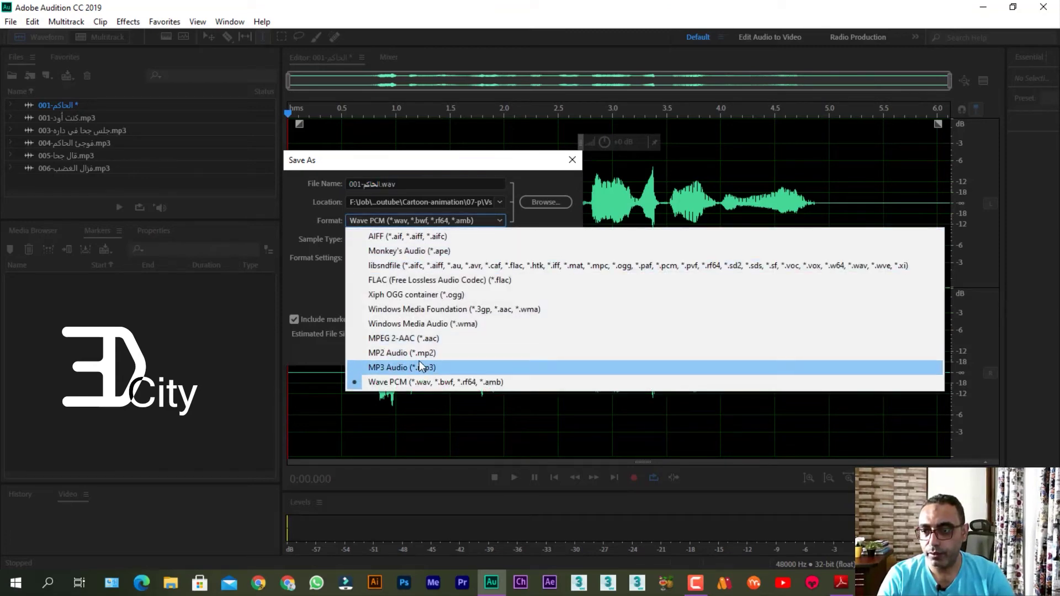
{"action": "left_click", "coordinate": [420, 367]}
{"action": "left_click", "coordinate": [537, 202]}
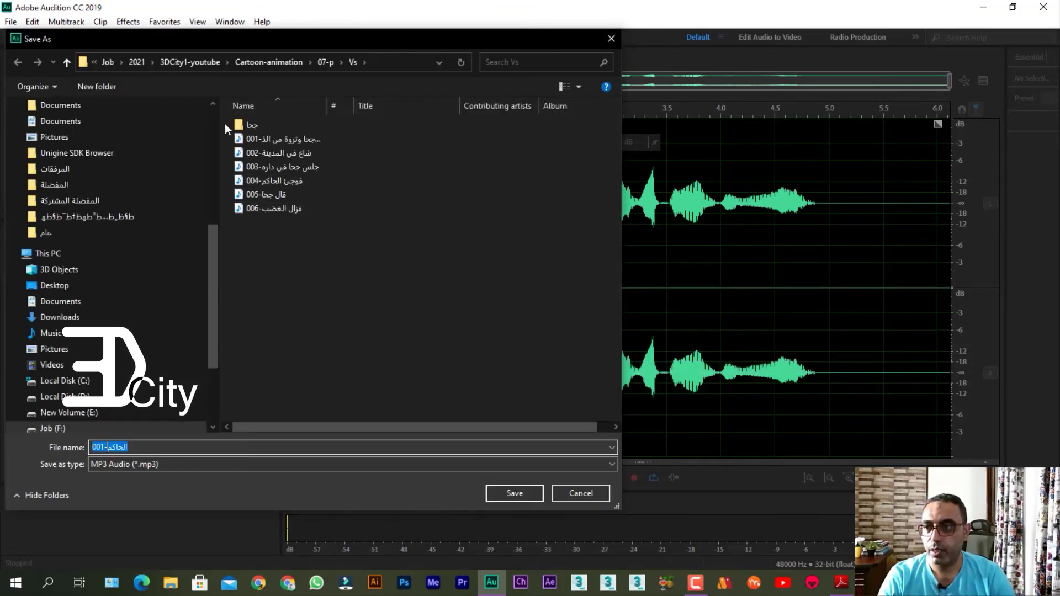
{"action": "left_click", "coordinate": [90, 85]}
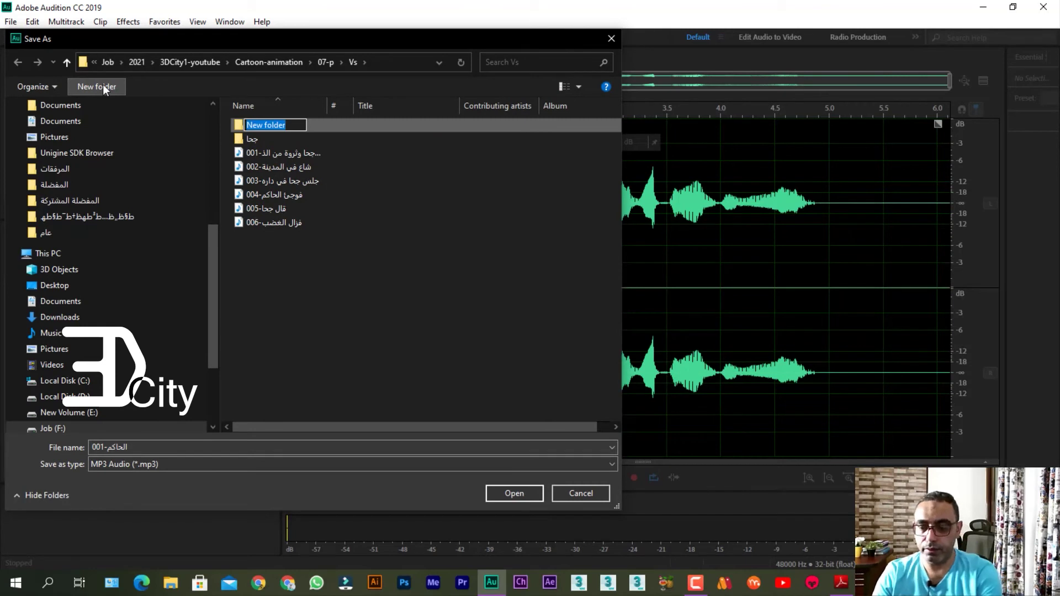
{"action": "type", "text": "الحاكم"}
{"action": "key", "text": "Return"}
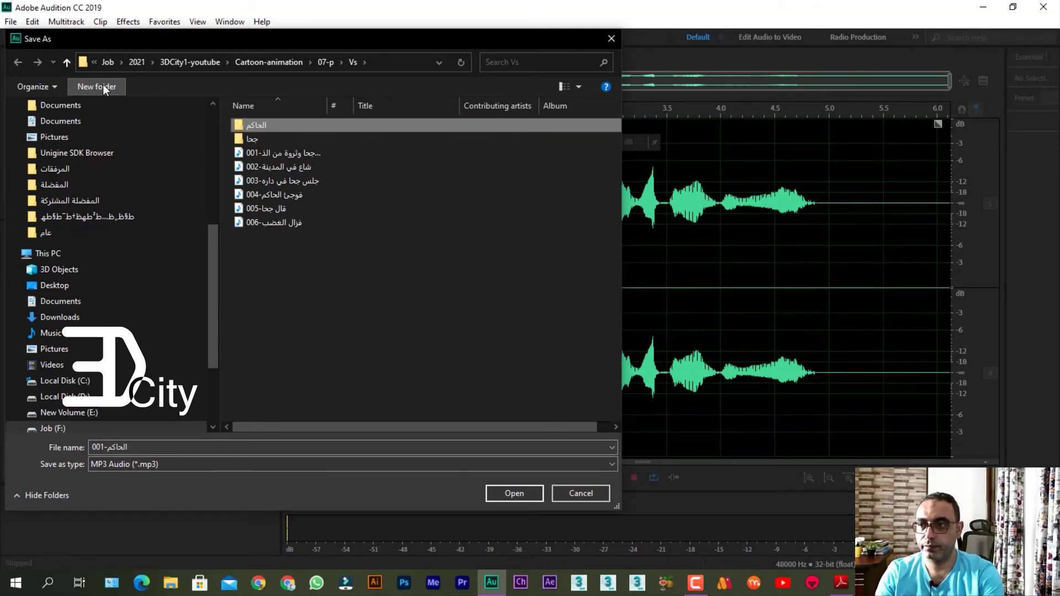
{"action": "key", "text": "Return"}
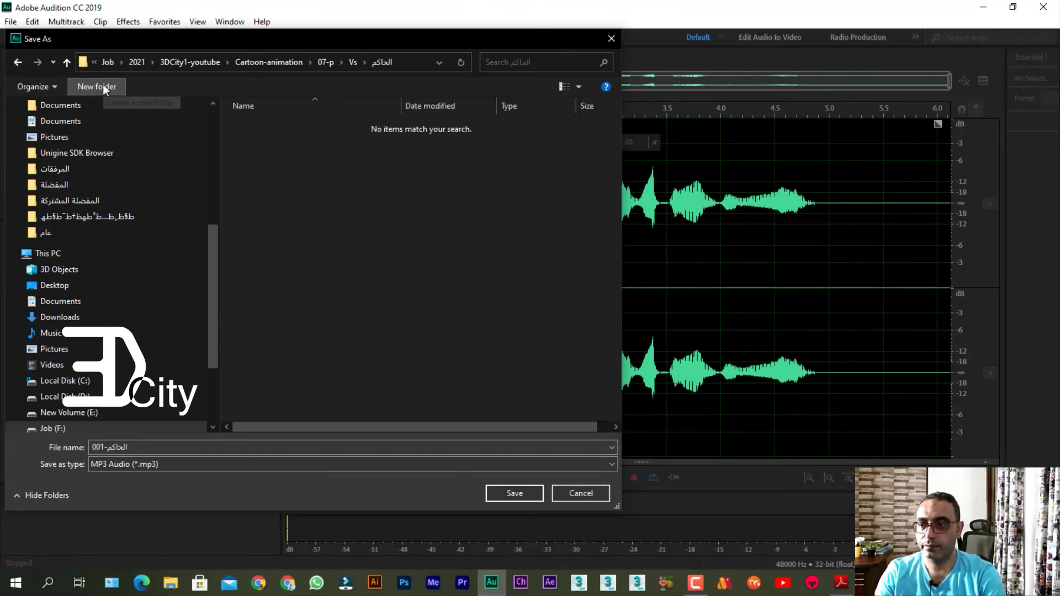
{"action": "left_click", "coordinate": [507, 492]}
{"action": "left_click", "coordinate": [501, 351]}
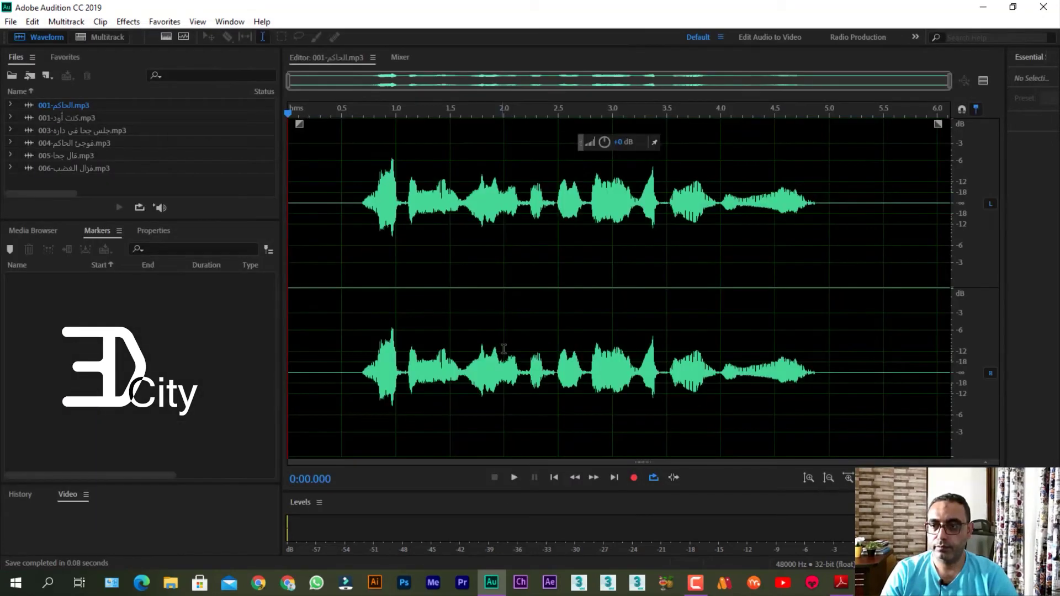
Create a new audio file named "007-أجاب ج" at 48000 Hz, Stereo, 32 (float).
{"action": "left_click", "coordinate": [11, 21]}
{"action": "key", "text": "Escape"}
{"action": "left_click", "coordinate": [47, 76]}
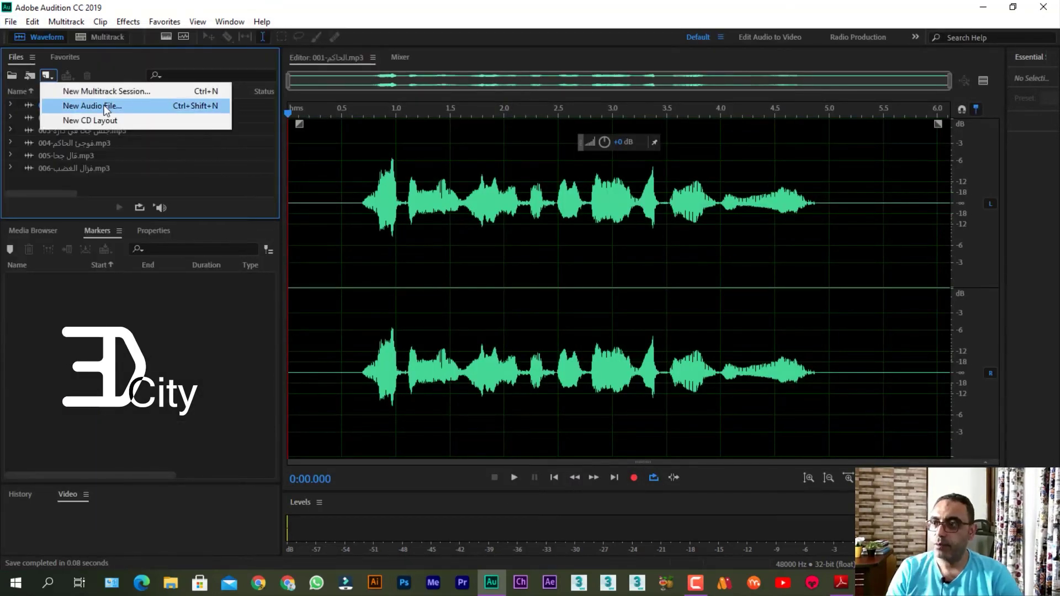
{"action": "left_click", "coordinate": [92, 105]}
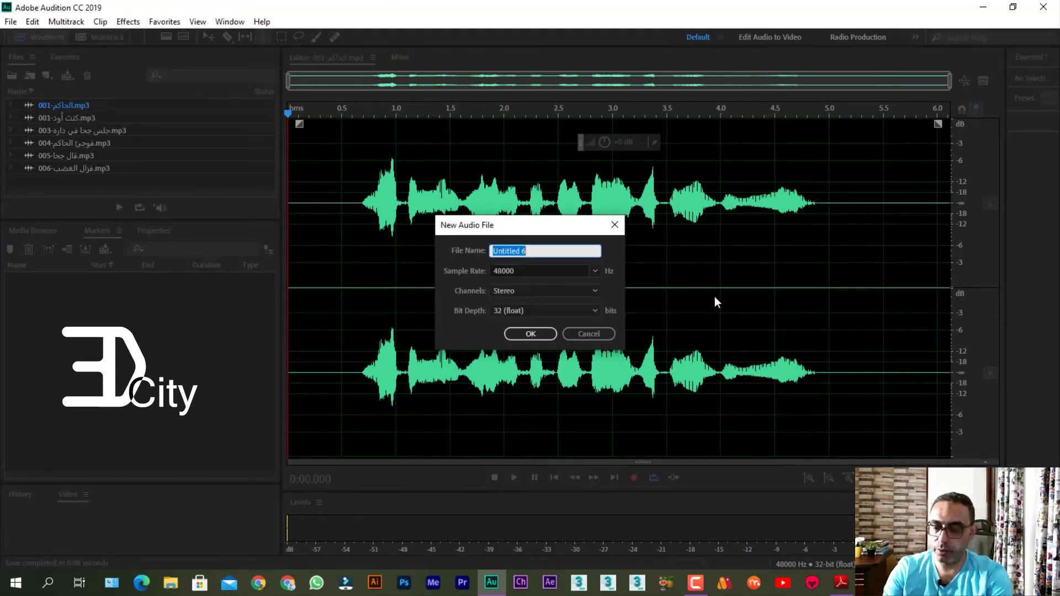
{"action": "type", "text": "007-أجاب ج"}
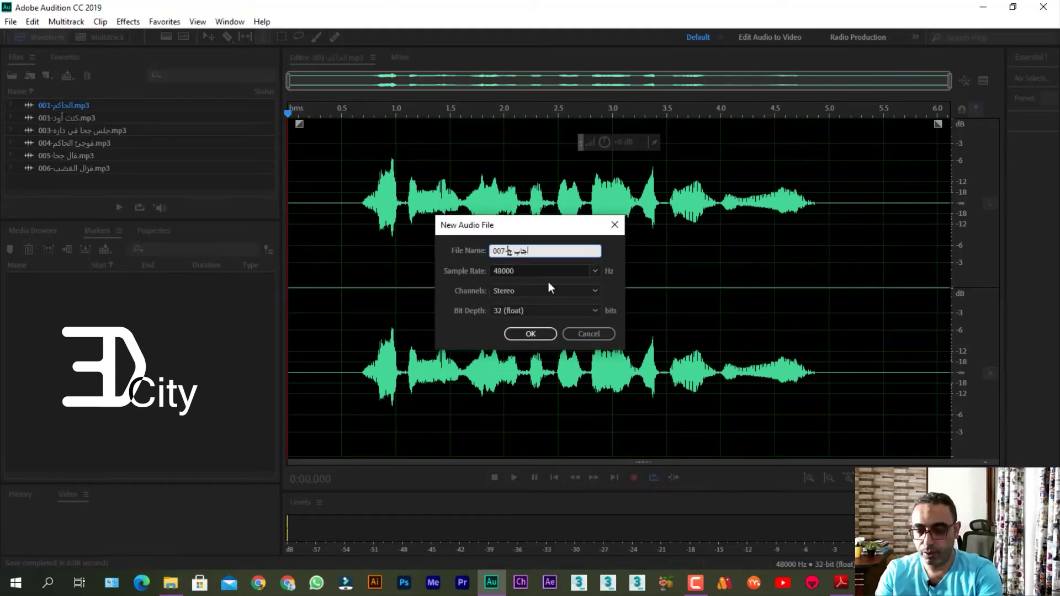
{"action": "key", "text": "Return"}
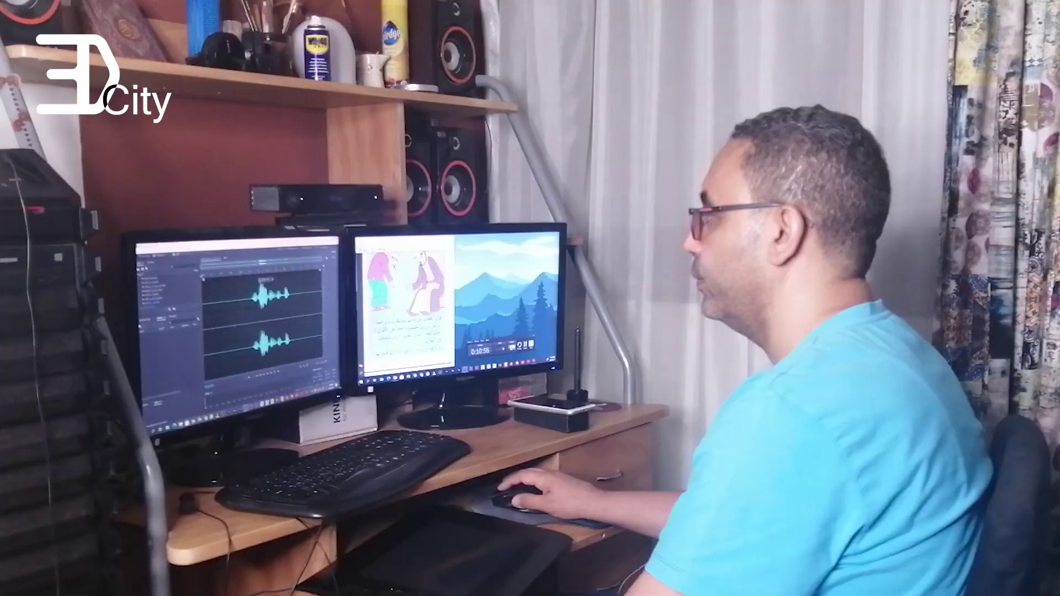